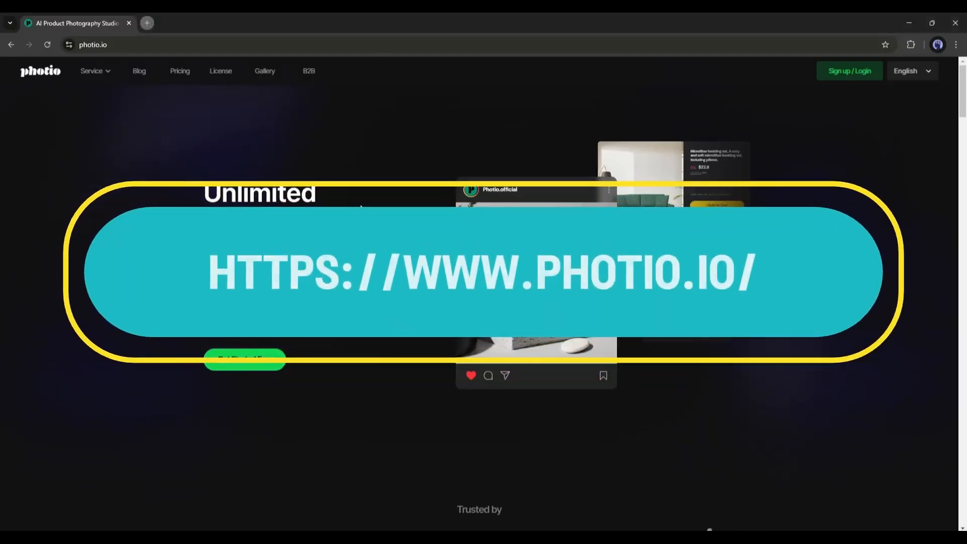
Step: Open the Photio sign-up page and continue with a Google account
scroll(484, 272, "down", 12)
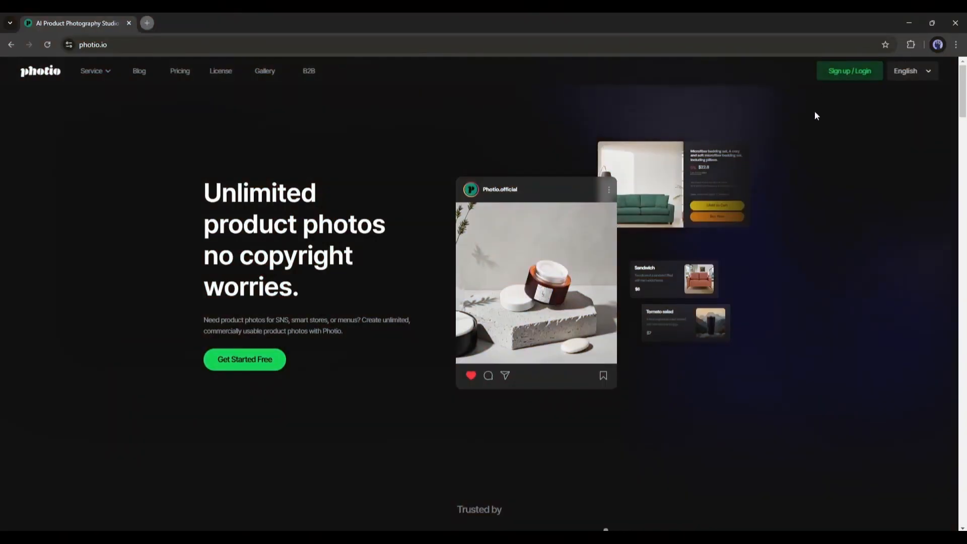
left_click(850, 71)
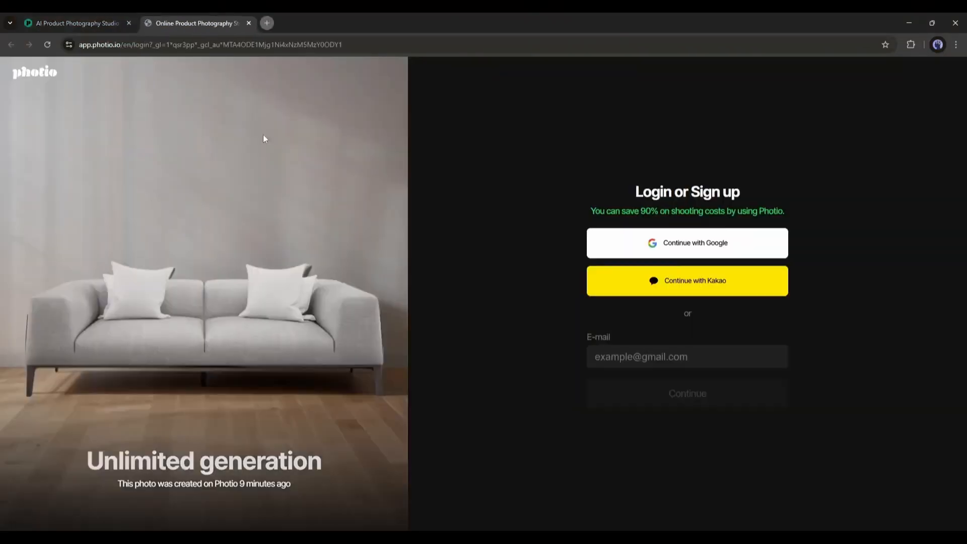
left_click(631, 245)
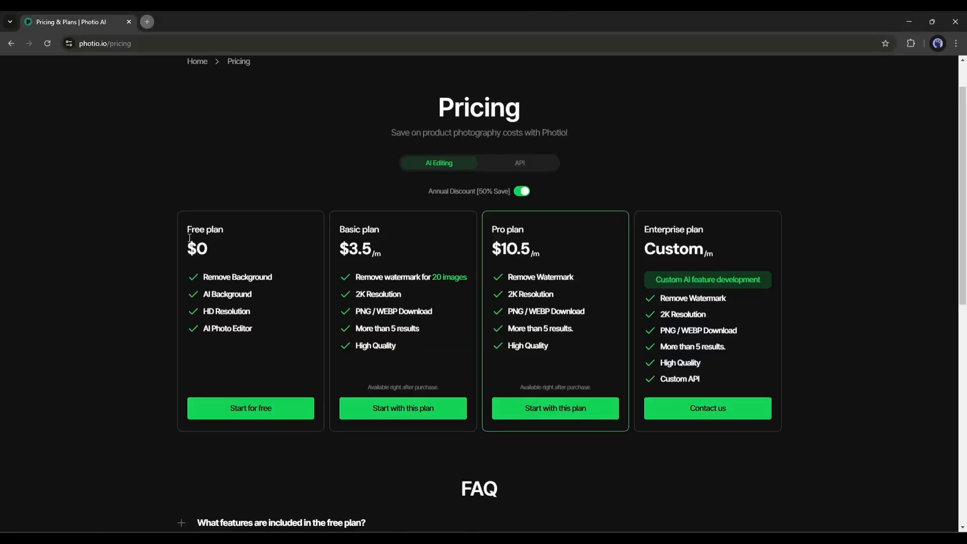
Step: Compare the prices and included features of the Free, Basic and Pro plans on the pricing page
left_click_drag(191, 230, 292, 283)
left_click(250, 276)
left_click(225, 292)
left_click_drag(341, 235, 391, 255)
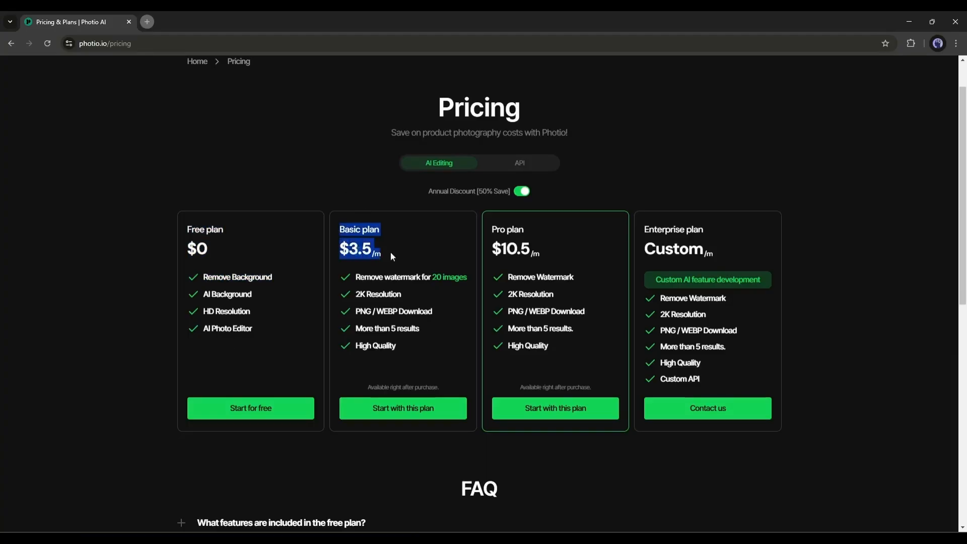
left_click(491, 257)
left_click_drag(492, 226, 557, 256)
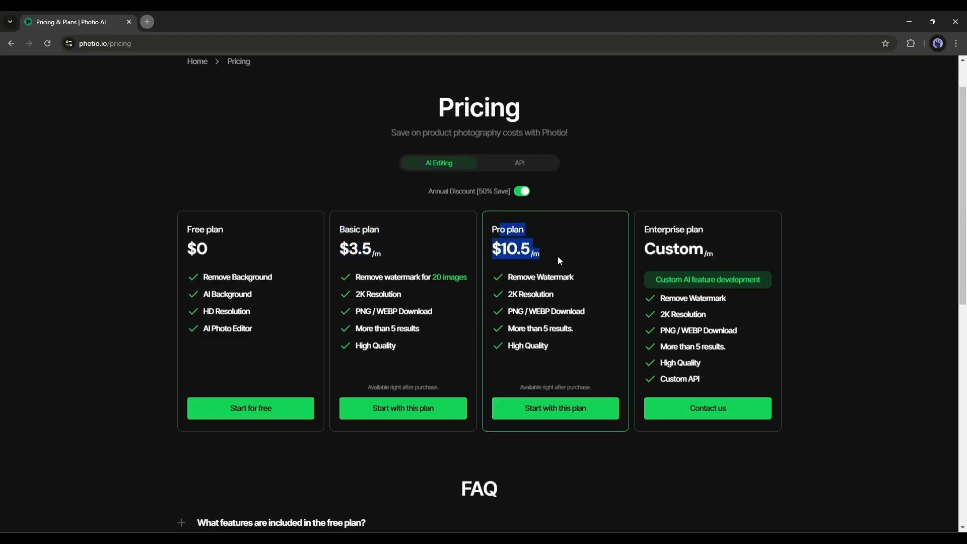
left_click(541, 255)
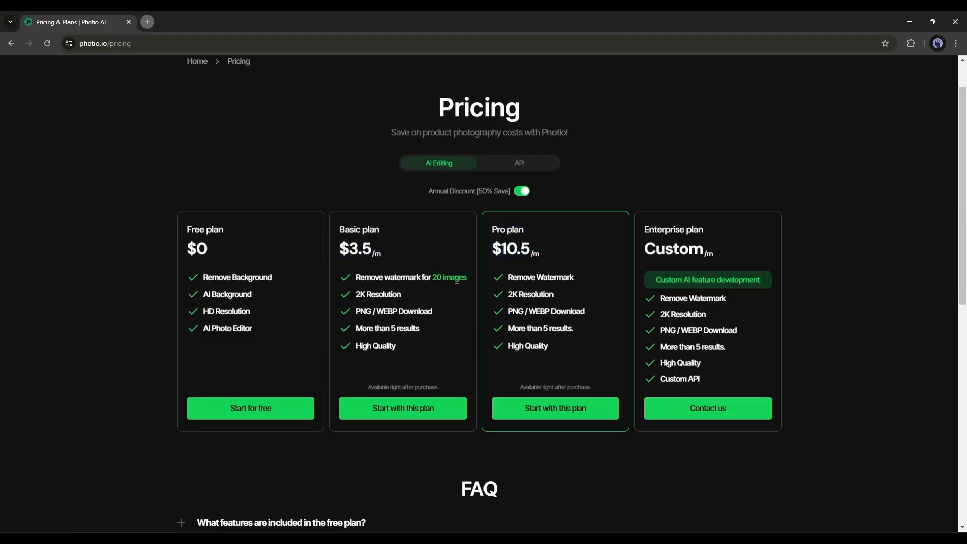
left_click_drag(354, 294, 400, 295)
left_click_drag(354, 330, 407, 331)
left_click(356, 352)
left_click_drag(506, 277, 577, 280)
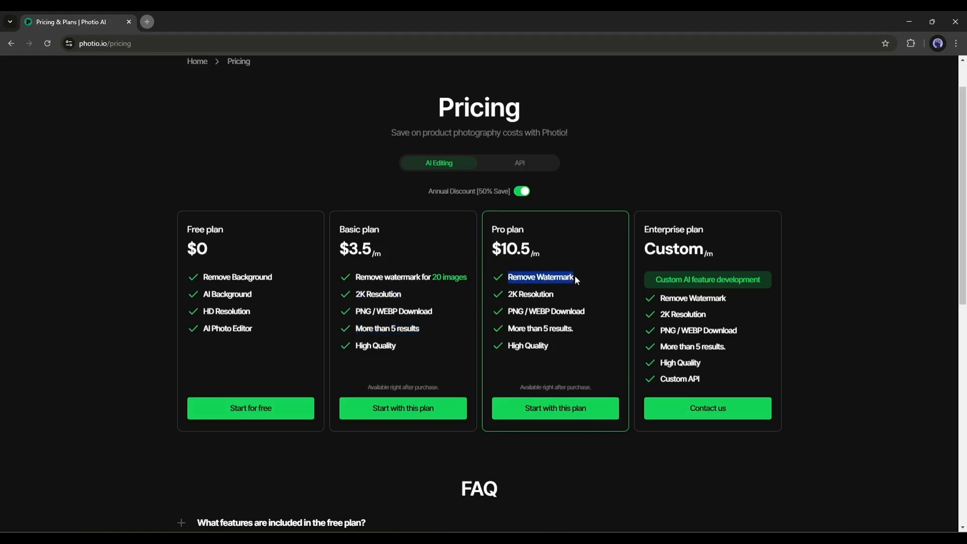
left_click(537, 295)
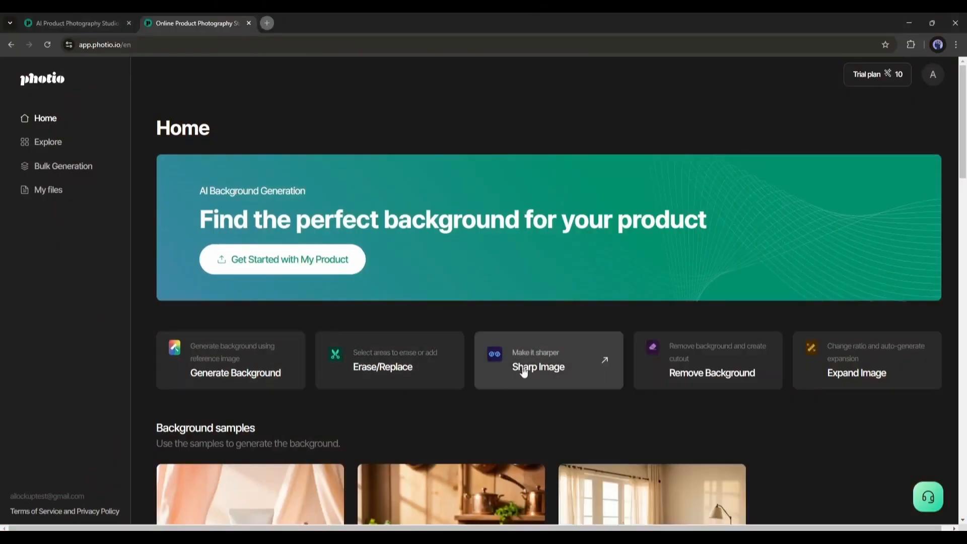
Step: Look through the background samples on the home page
scroll(310, 347, "down", 15)
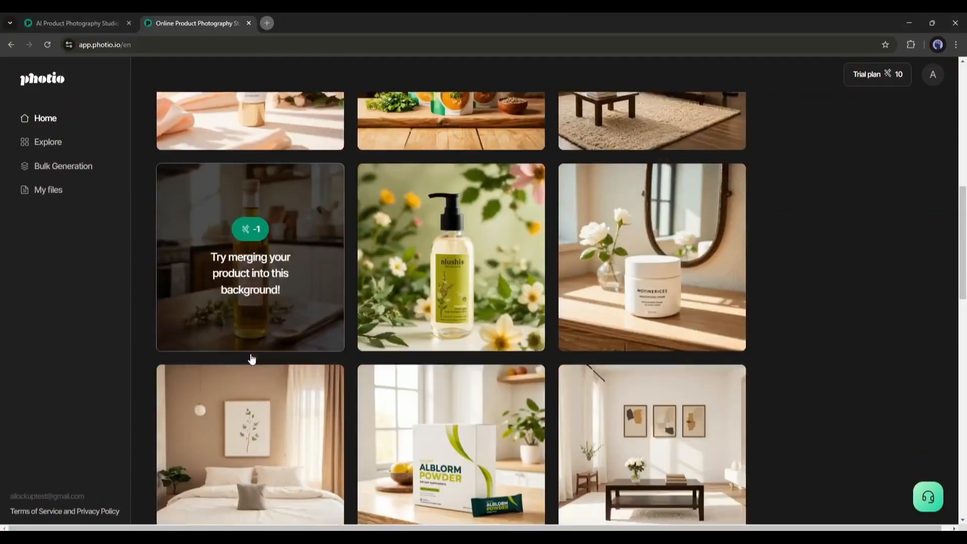
scroll(387, 367, "down", 5)
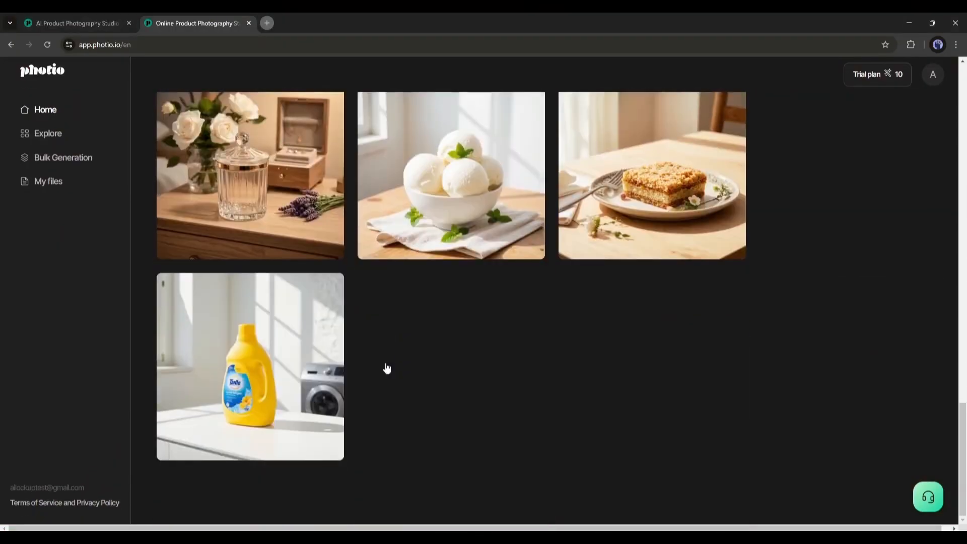
scroll(386, 367, "up", 5)
scroll(386, 366, "up", 5)
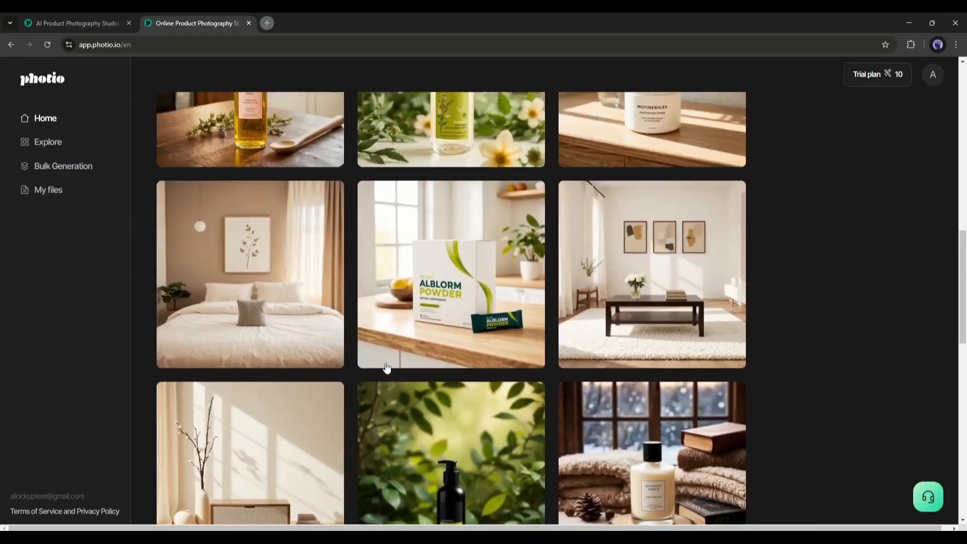
scroll(386, 369, "down", 3)
scroll(386, 367, "up", 12)
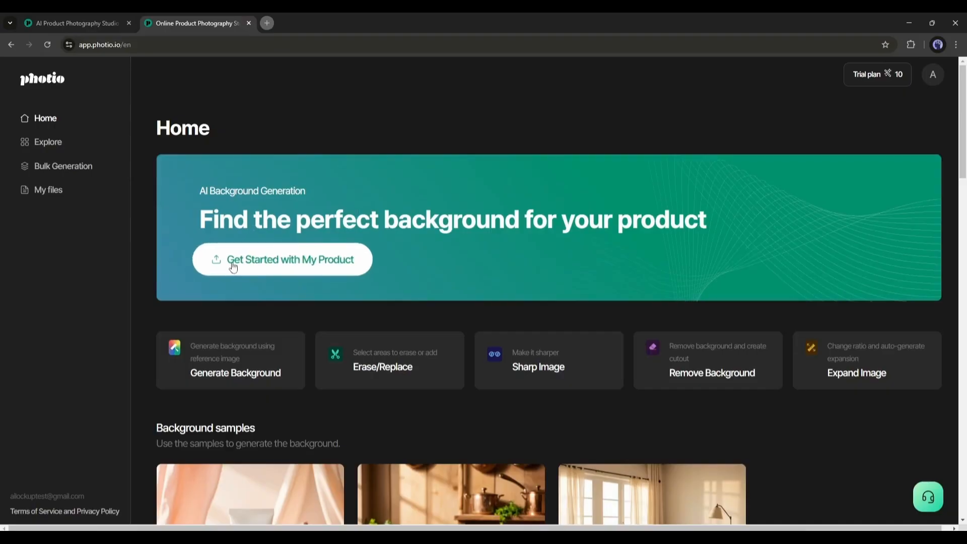
Step: Start an AI background project with the red high-top sneaker photo from Downloads and apply its background-free cutout
left_click(270, 259)
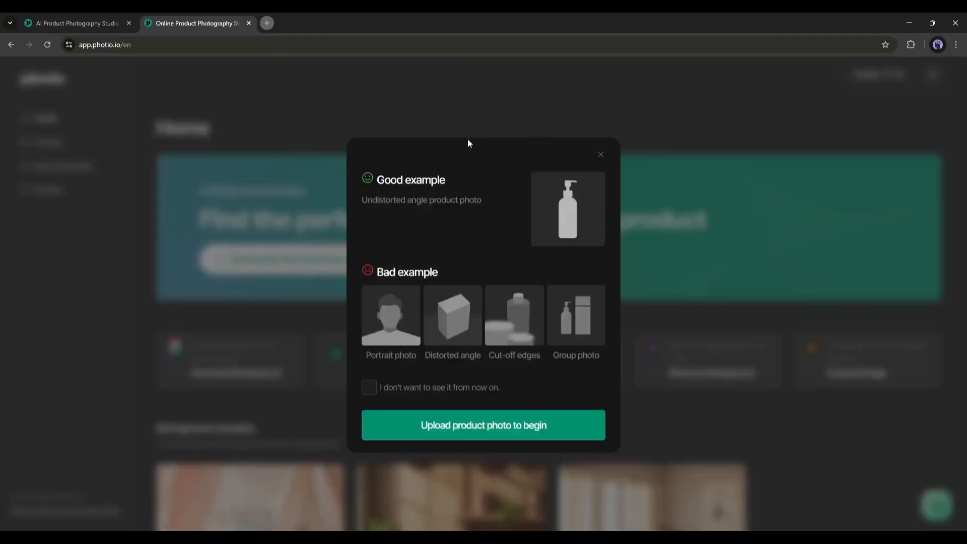
left_click_drag(378, 180, 457, 190)
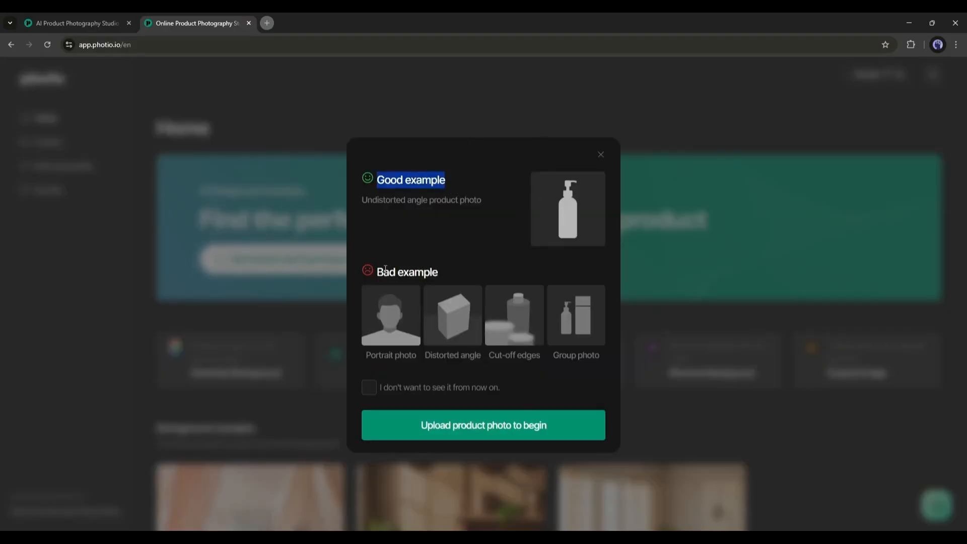
left_click_drag(378, 271, 417, 301)
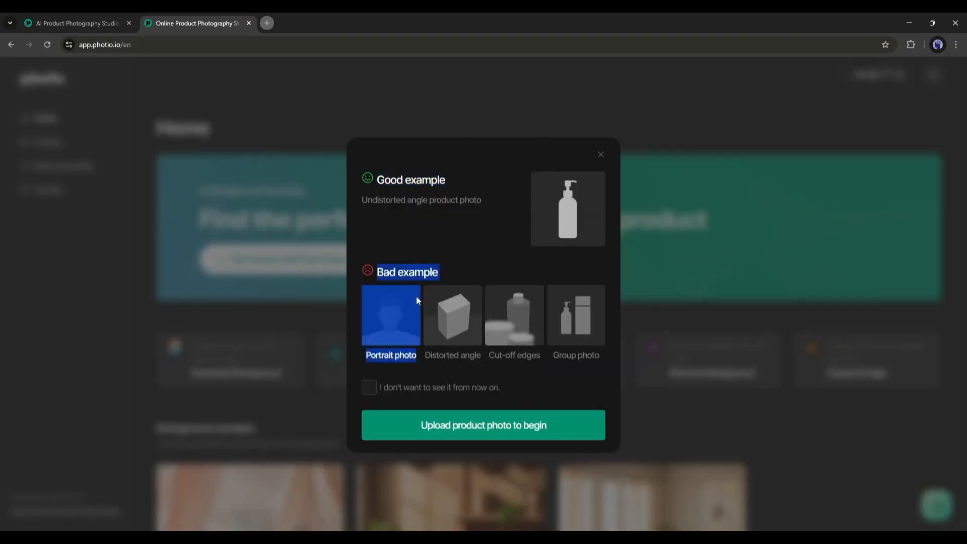
left_click(479, 428)
left_click(484, 197)
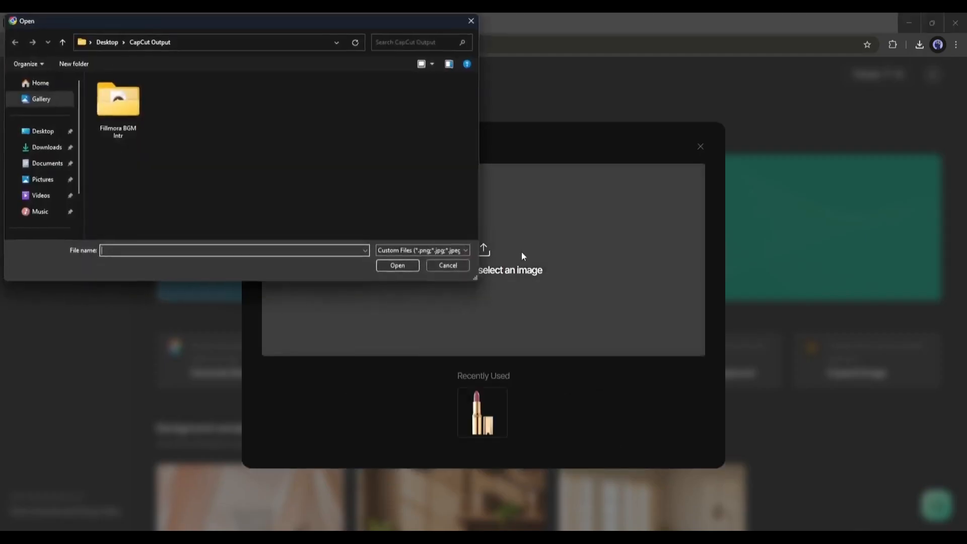
left_click(37, 148)
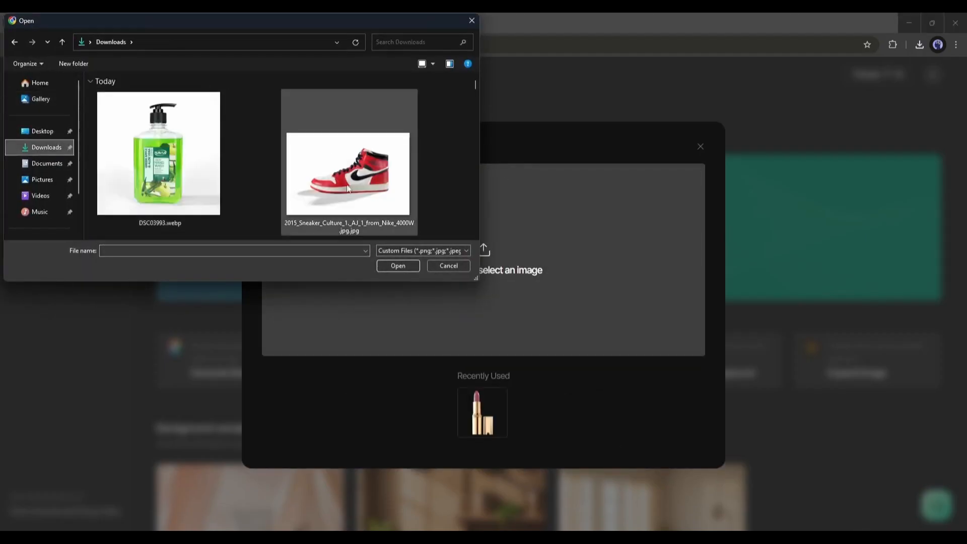
double_click(375, 173)
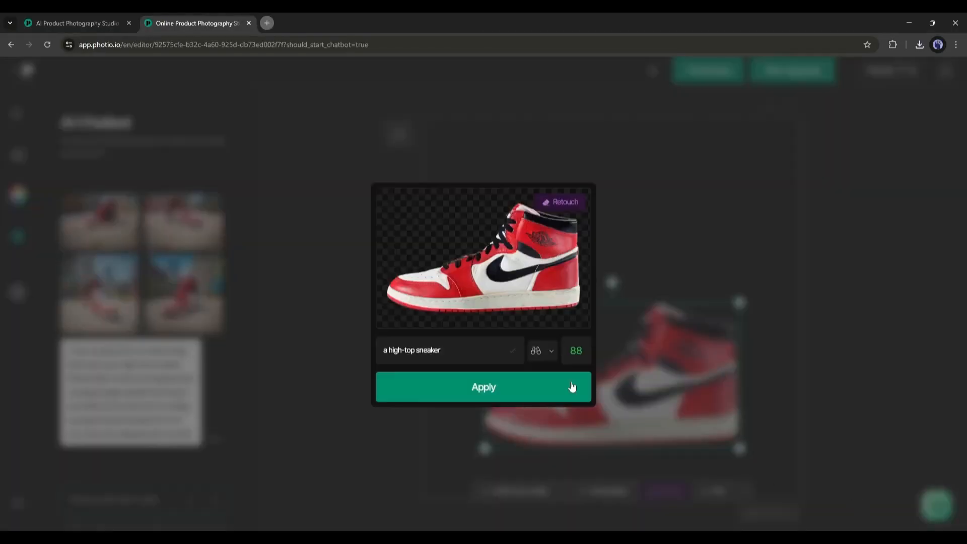
left_click(491, 382)
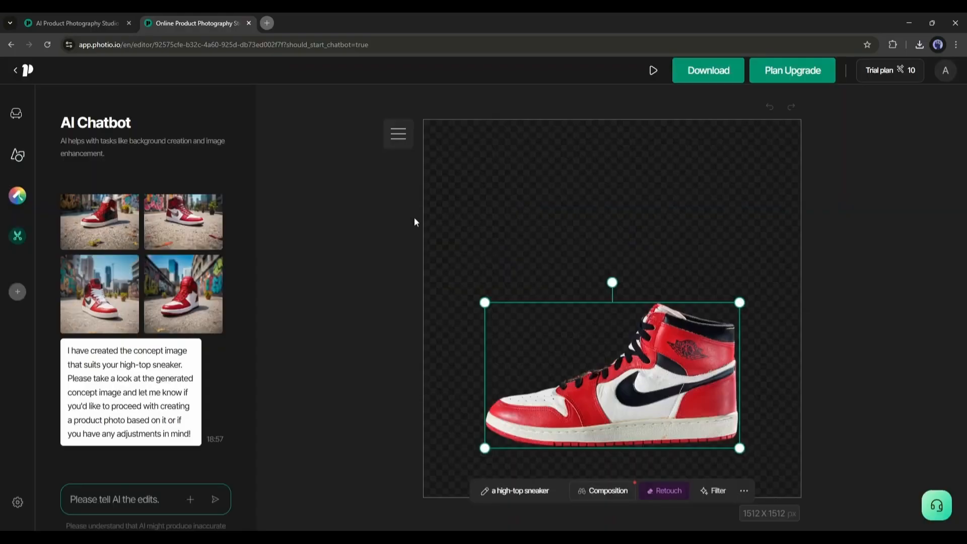
Step: Set the sneaker's composition to about a third of the way from Front to Top and inform the AI of it
left_click(367, 351)
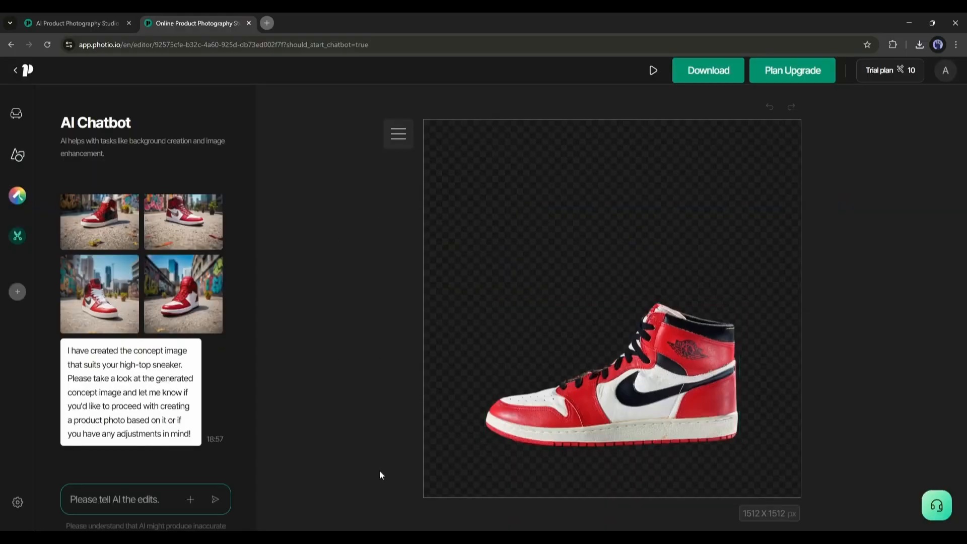
left_click(681, 422)
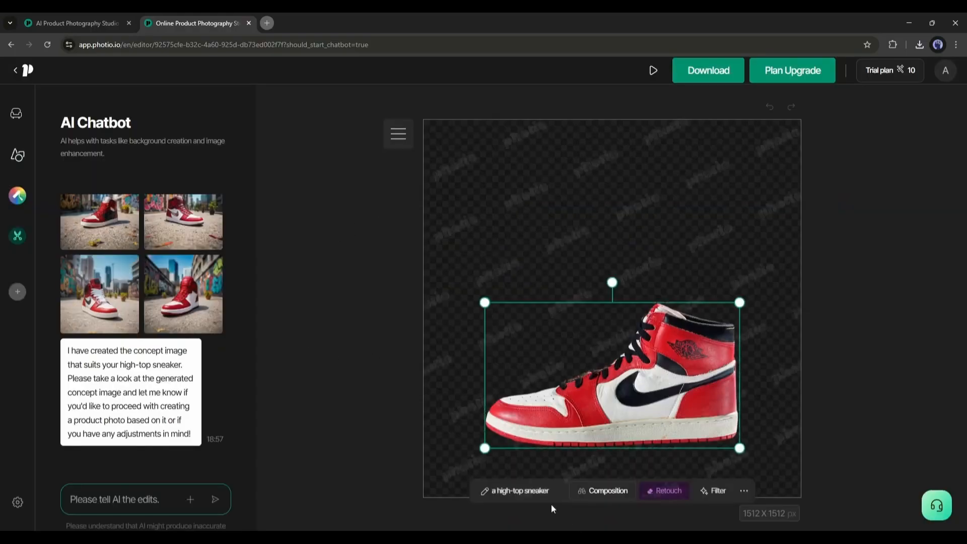
left_click(522, 493)
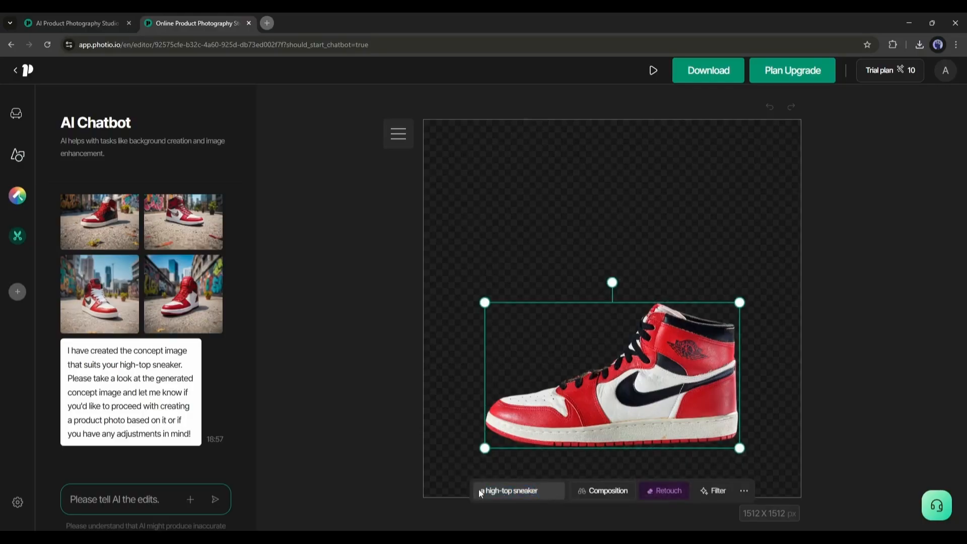
left_click(592, 496)
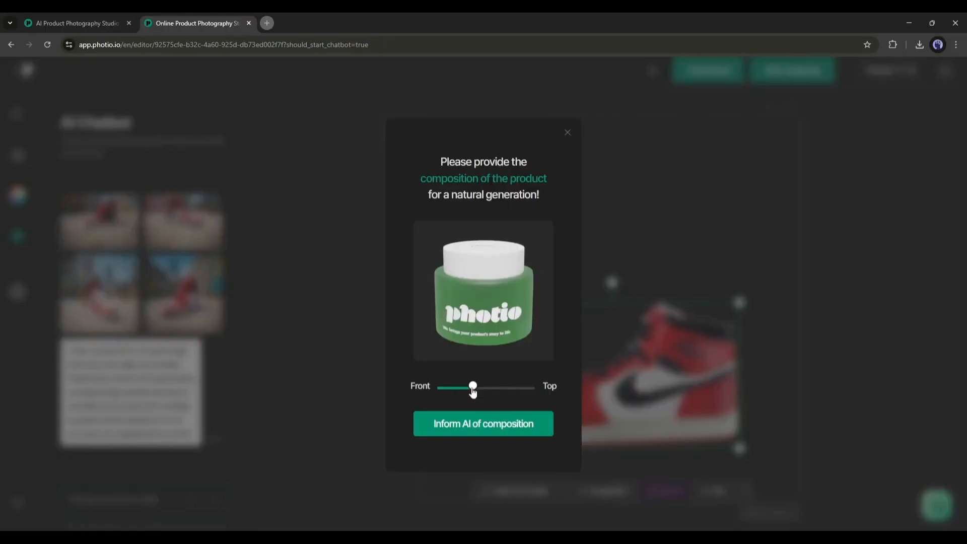
mouse_move(473, 391)
left_mouse_down()
mouse_move(463, 391)
mouse_move(474, 391)
left_mouse_up()
left_click(479, 432)
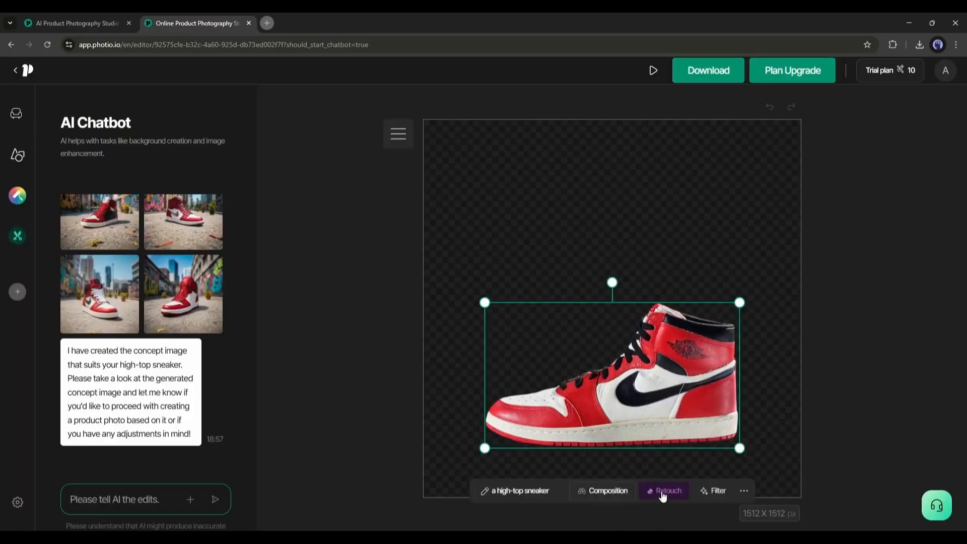
left_click(663, 491)
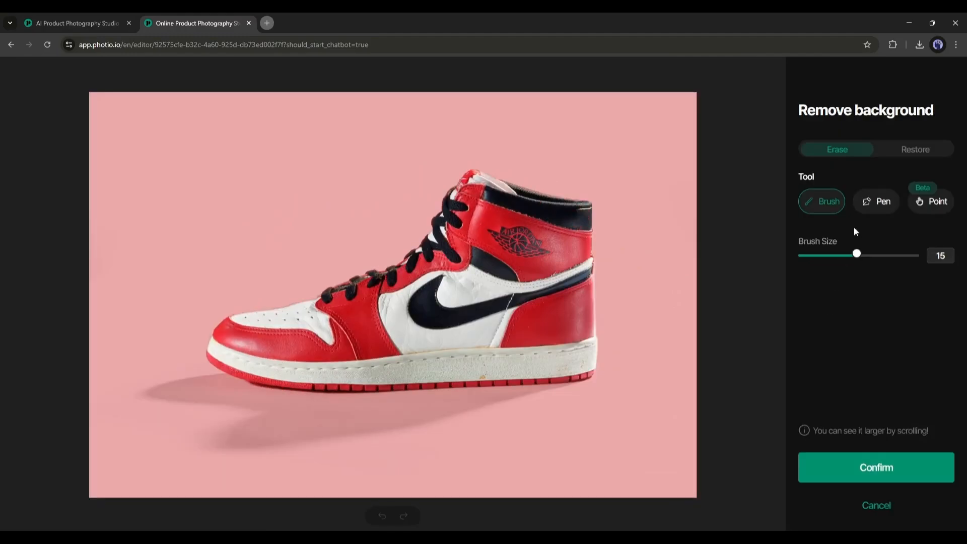
left_click(936, 209)
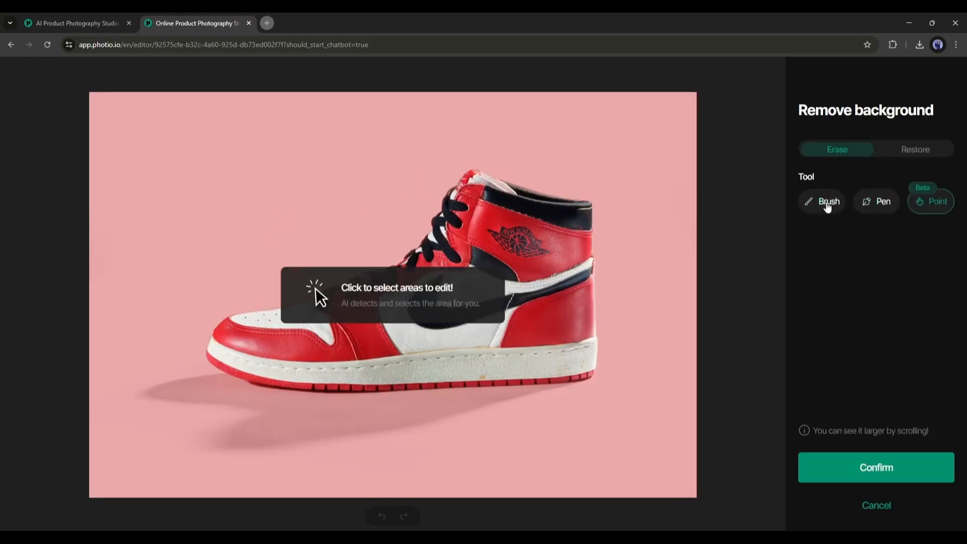
left_click(827, 207)
left_click(884, 514)
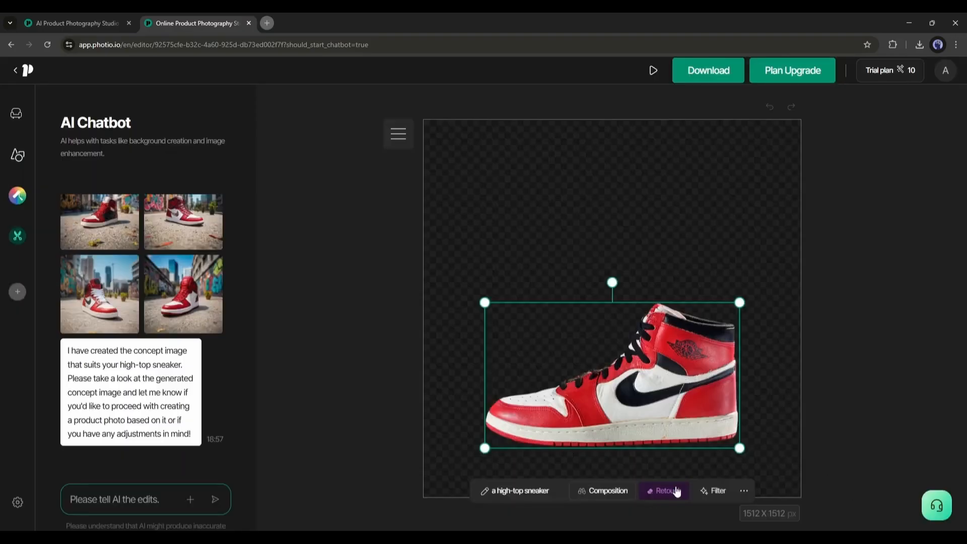
Step: Try the Delicious, Luxurious, Cool, Clear and Bright filters on the sneaker, and return it to Original
left_click(711, 492)
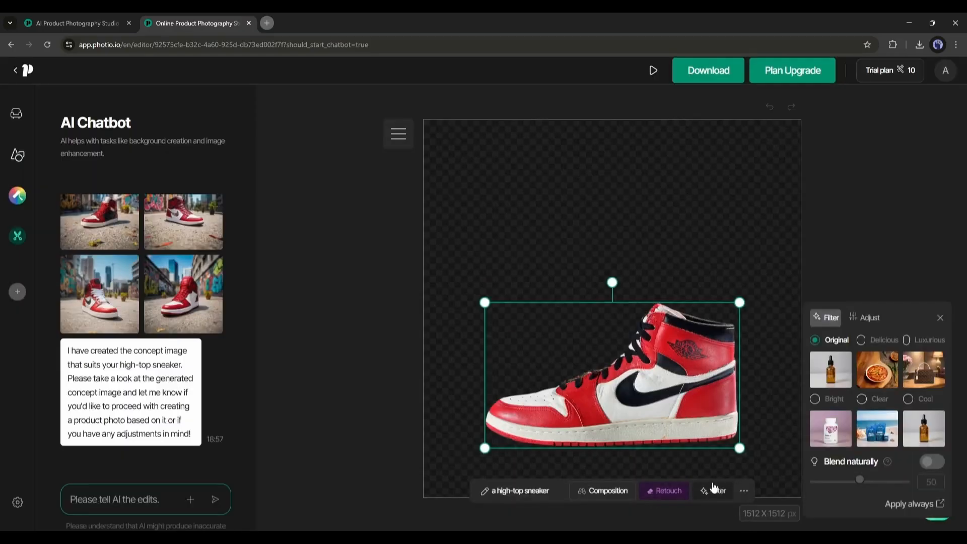
left_click(877, 378)
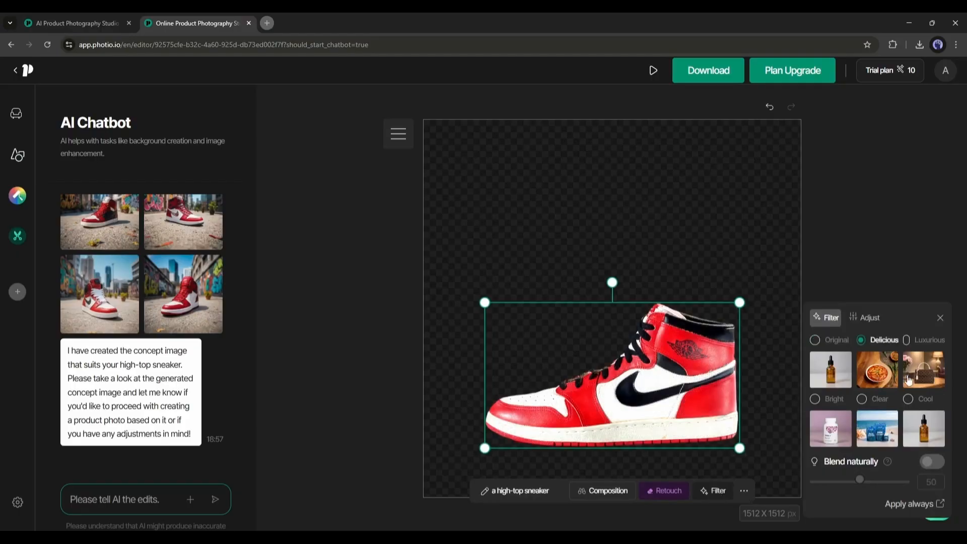
left_click(911, 380)
left_click(916, 426)
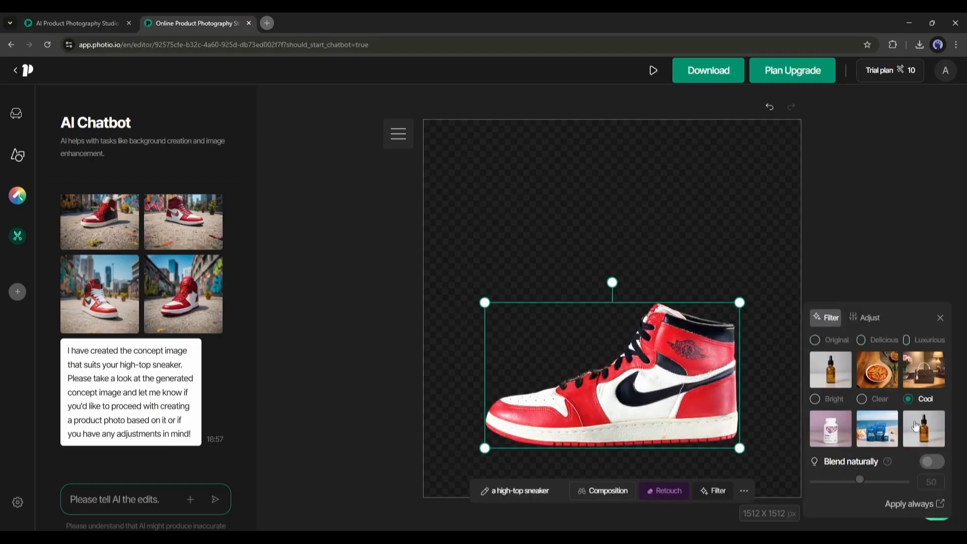
left_click(878, 439)
left_click(832, 441)
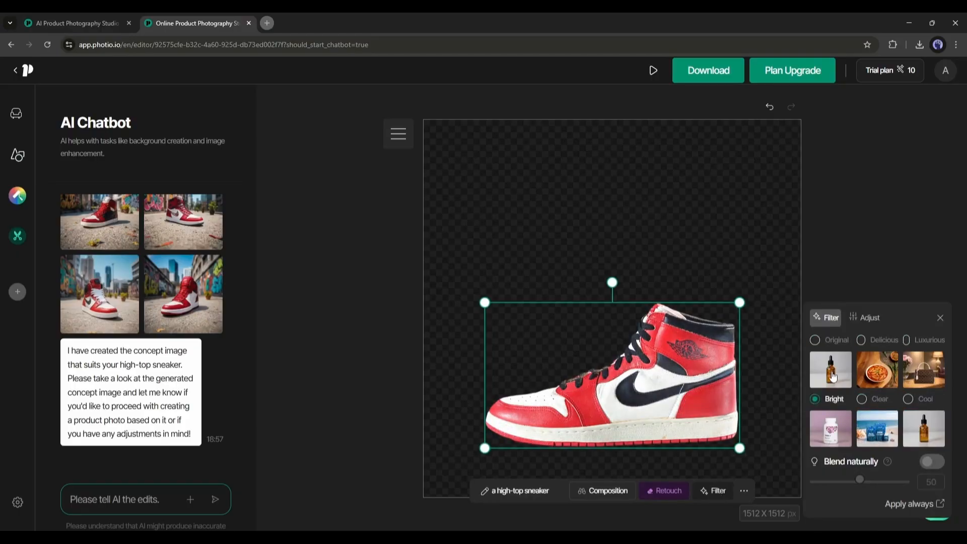
left_click(831, 375)
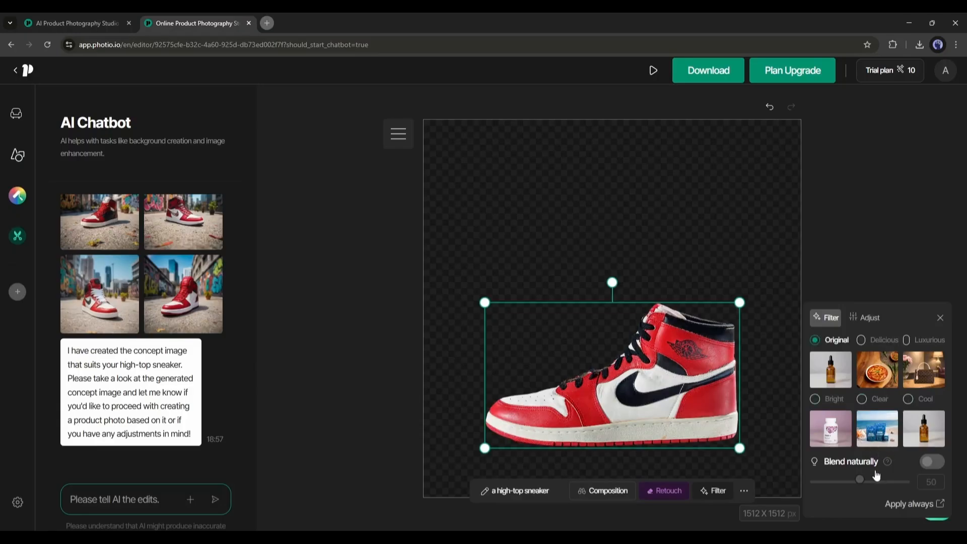
Step: Adjust the sneaker's look by lowering Shadows strongly and raising Sharpness slightly, and close the adjustments
left_click(863, 318)
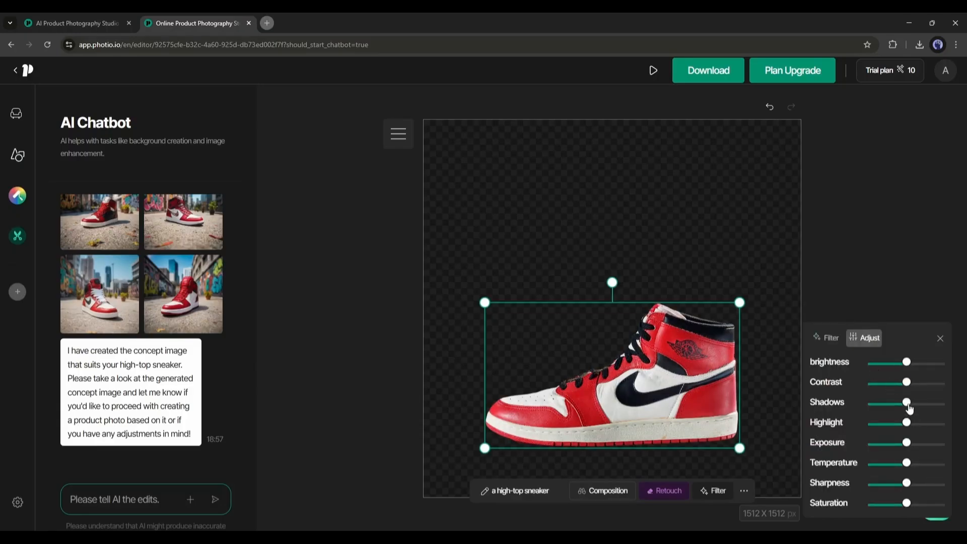
left_click_drag(909, 409, 906, 442)
left_click_drag(906, 484, 909, 505)
left_click_drag(887, 404, 907, 432)
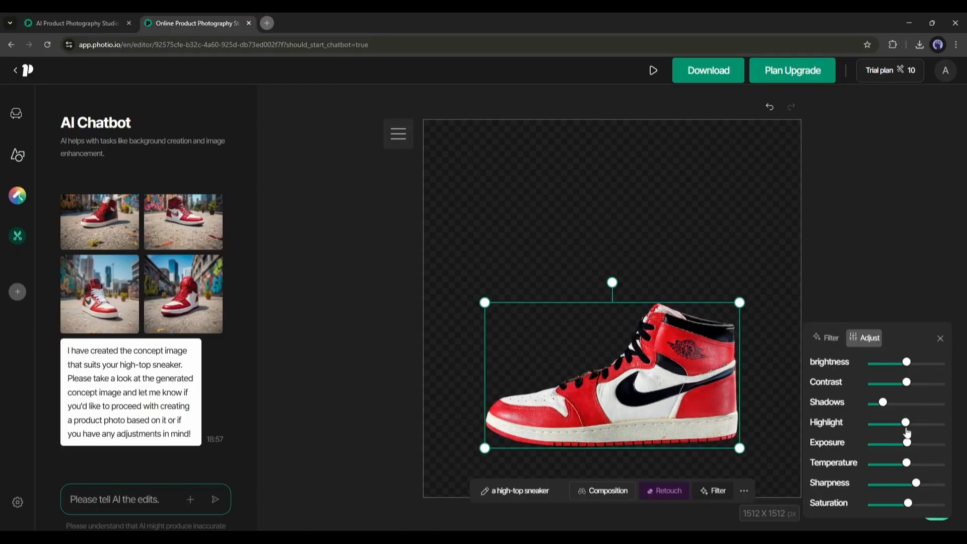
left_click(940, 338)
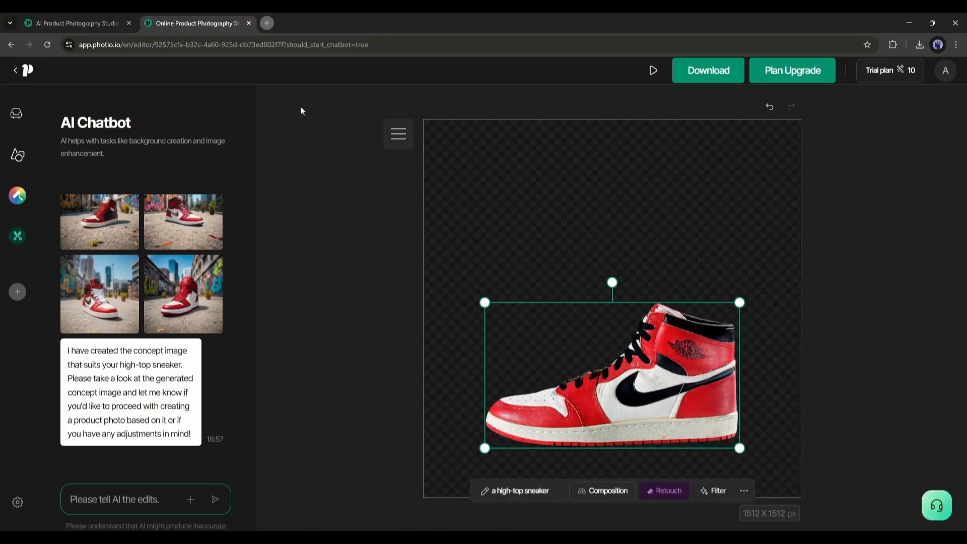
Step: Generate a product image with the prompt "A sneaker is on a boulder, in a rock mountain, golden hours, clear sky, highly detailed" and show it enlarged
scroll(161, 302, "up", 5)
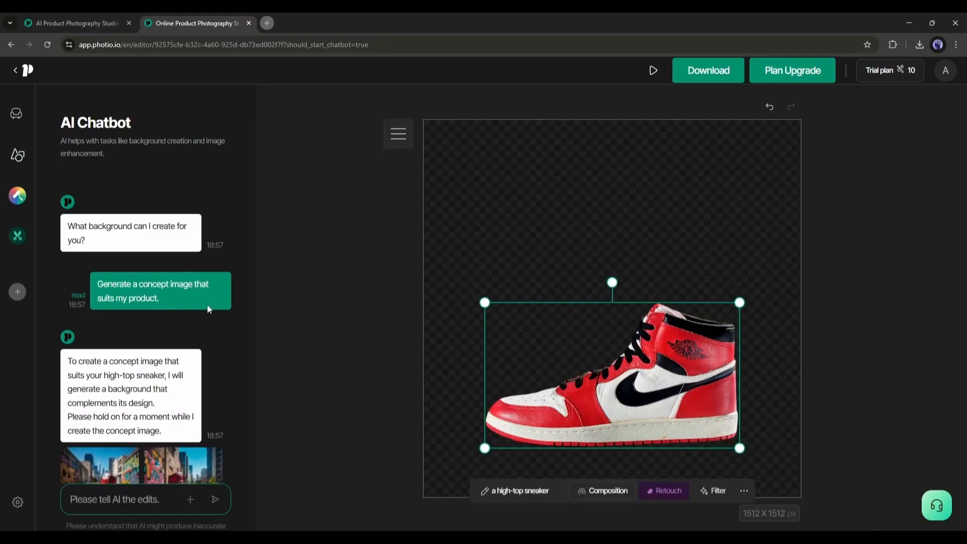
scroll(157, 259, "down", 5)
scroll(162, 270, "down", 1)
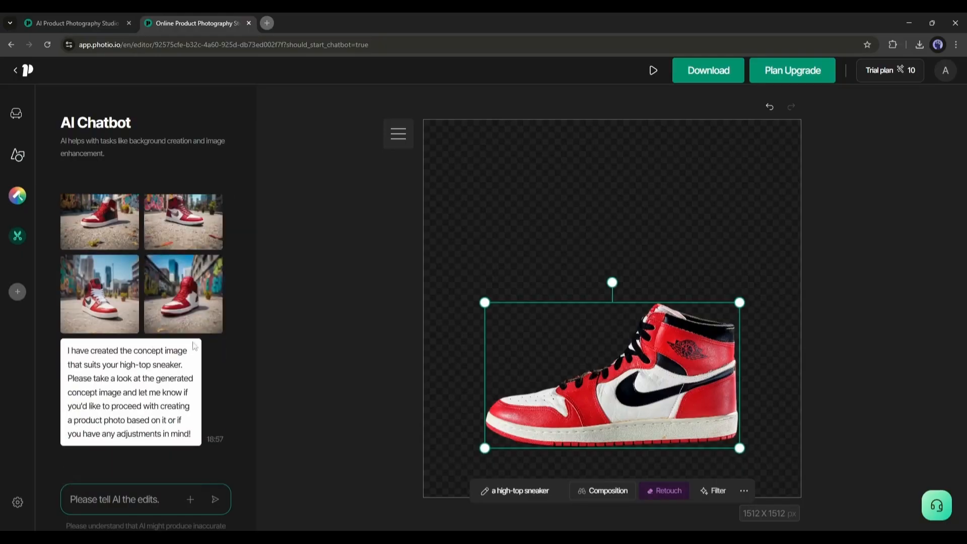
scroll(123, 293, "up", 3)
scroll(146, 327, "down", 3)
left_click(106, 490)
type("A sneaker is on a boulder, in a rock moun")
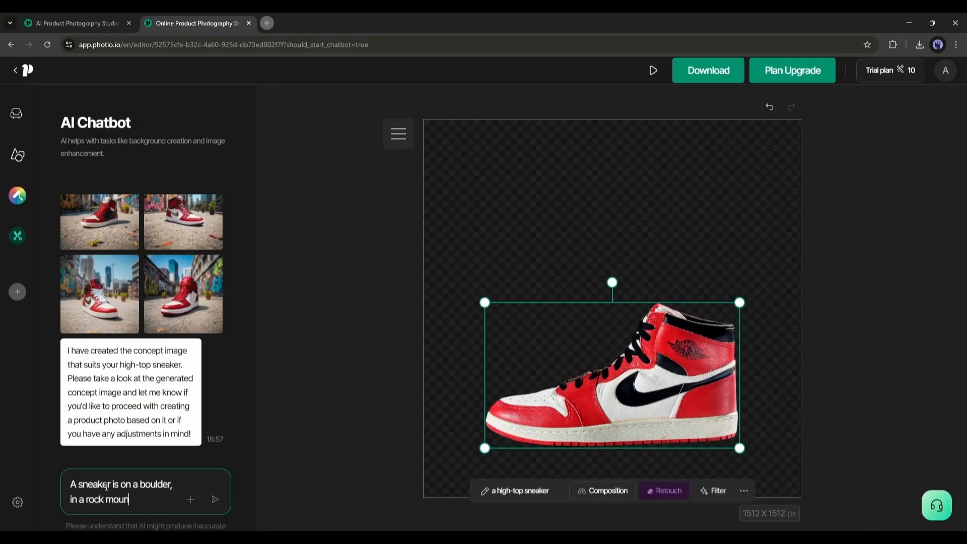
type("tain, golden hours, clear sky, high;y")
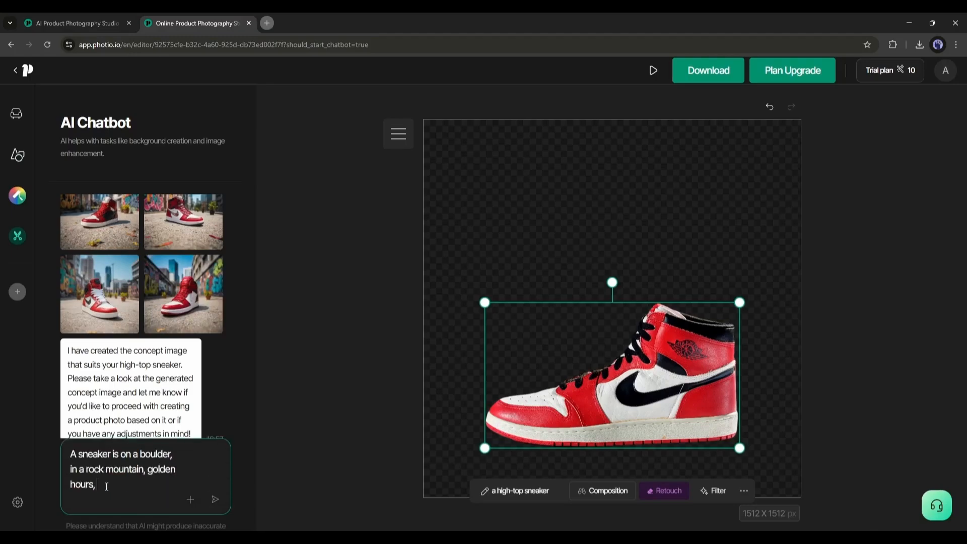
key("BackSpace")
key("BackSpace")
type("ly detailed")
key("Return")
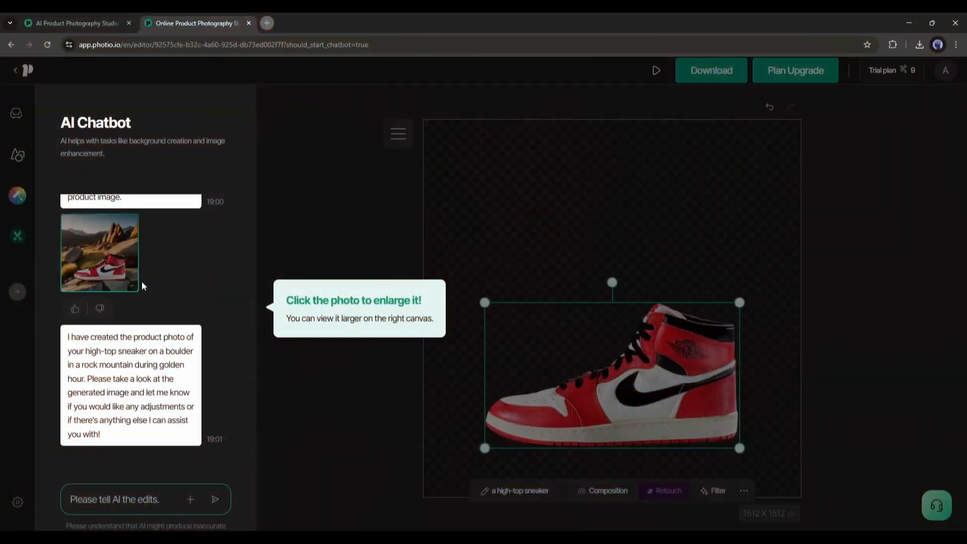
left_click(103, 255)
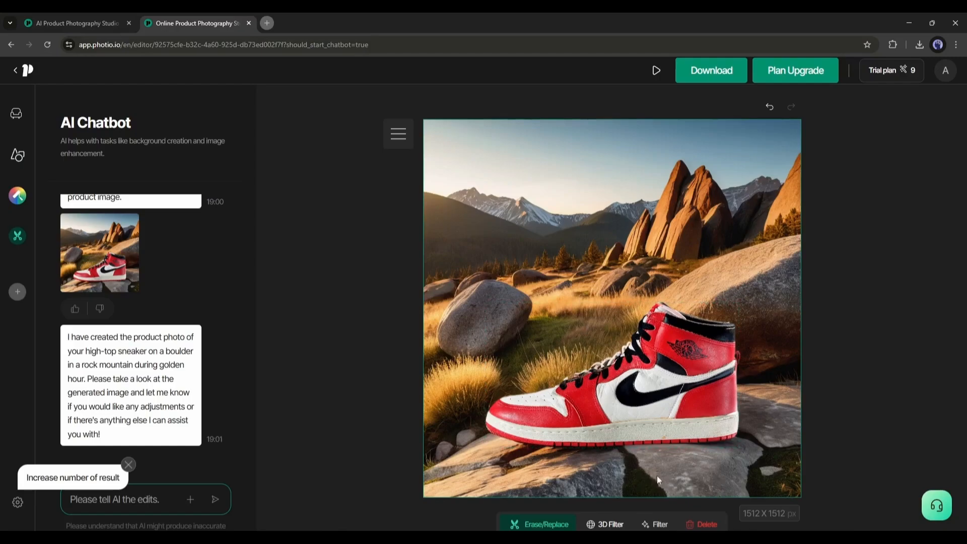
Step: Ask the chatbot for a product image with the prompt "A sneaker on a running track"
left_click(617, 469)
type("A")
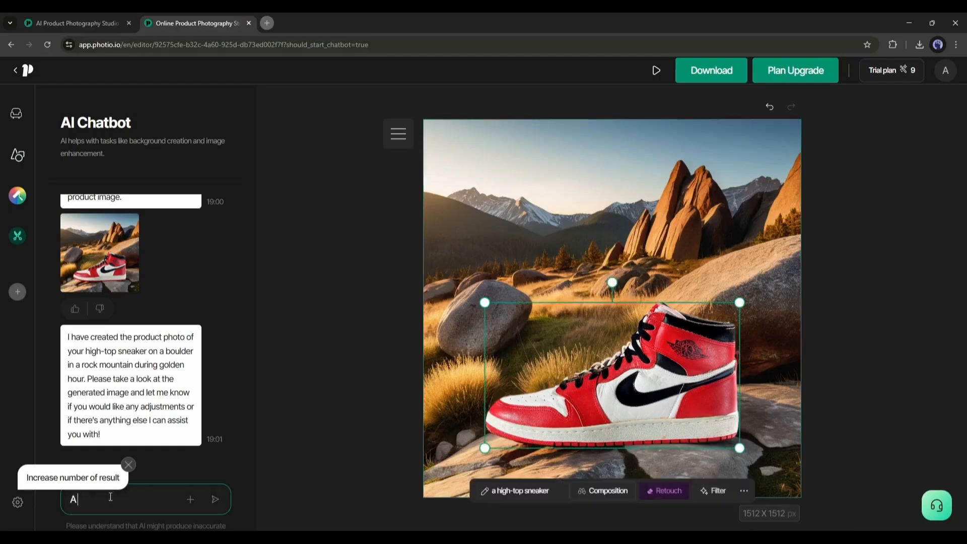
type(" sneaker on a running track")
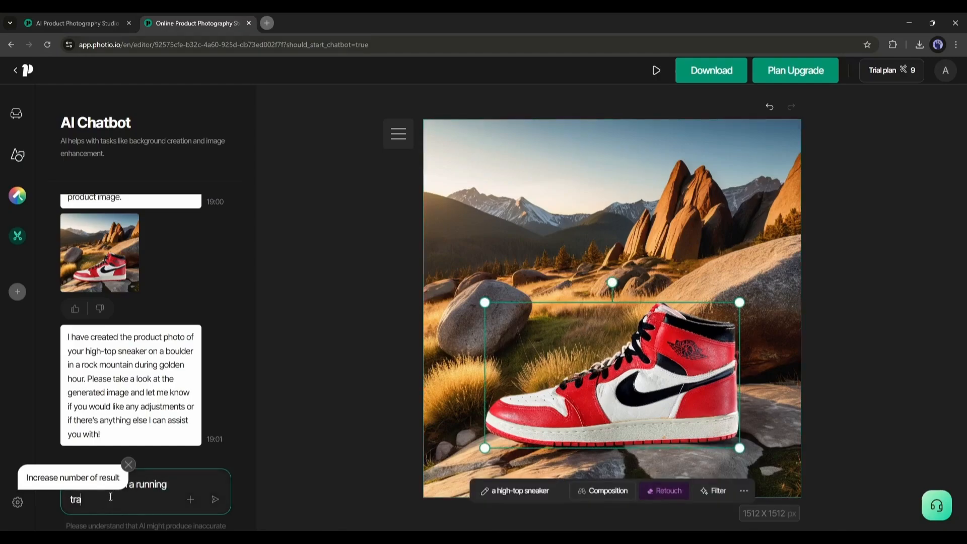
left_click(217, 501)
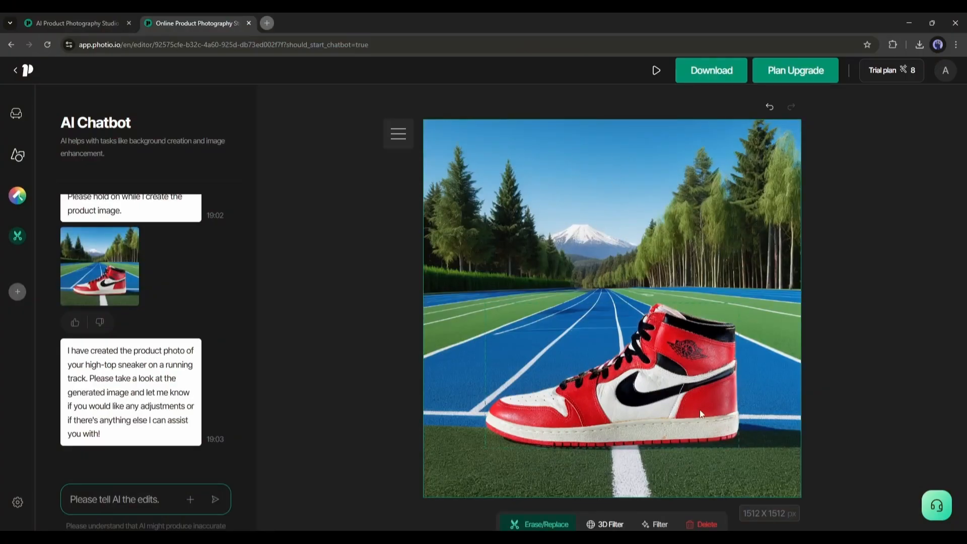
Step: Check how the running-track background and the sneaker are selectable as separate layers
left_click(420, 212)
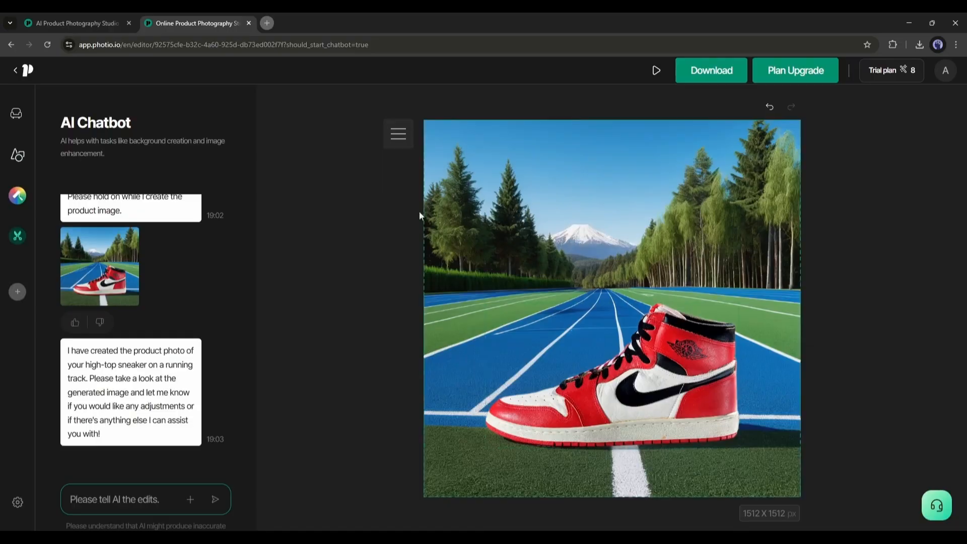
left_click(501, 250)
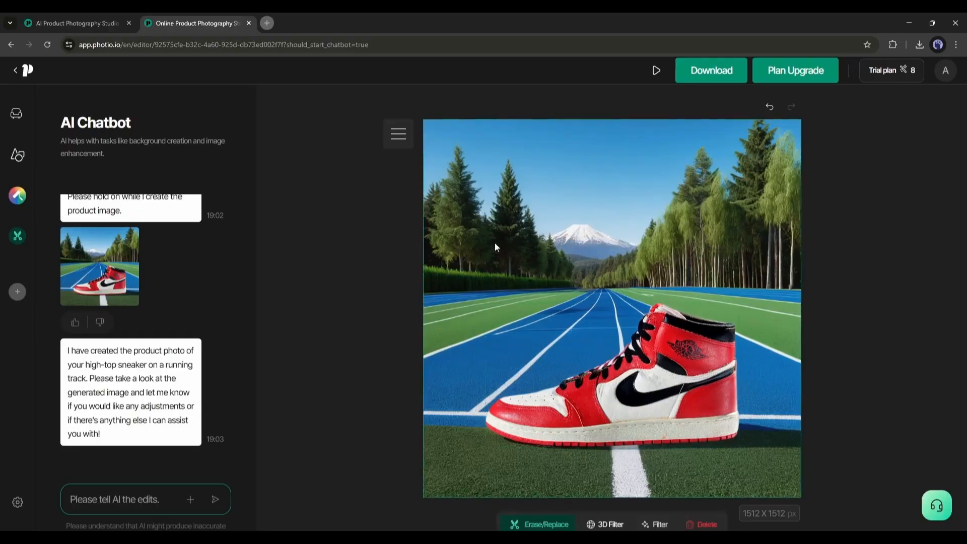
left_click(663, 392)
left_click(722, 256)
left_click(390, 396)
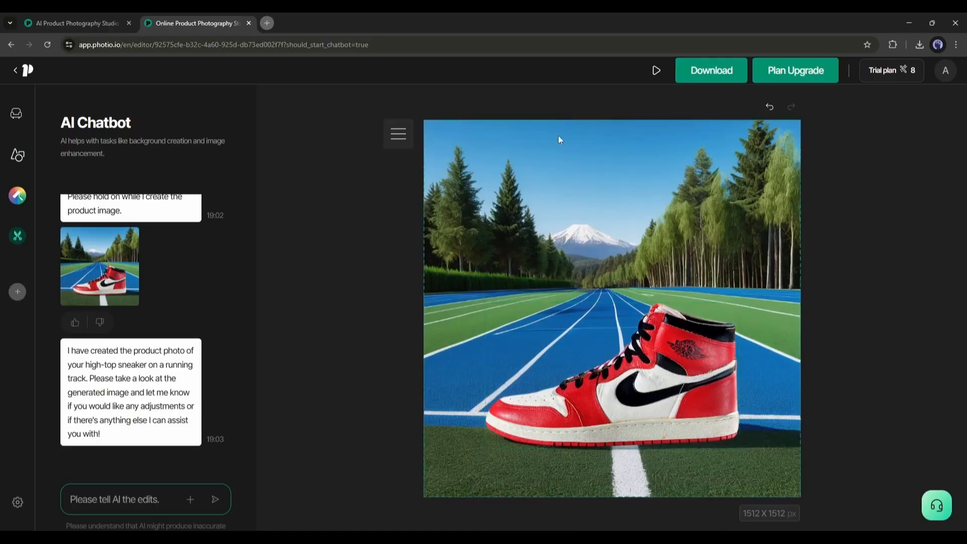
Step: Mark a wide area of the sky above the snowy mountain for Erase/Replace, reducing the brush size to 4 after the first stroke
left_click(514, 239)
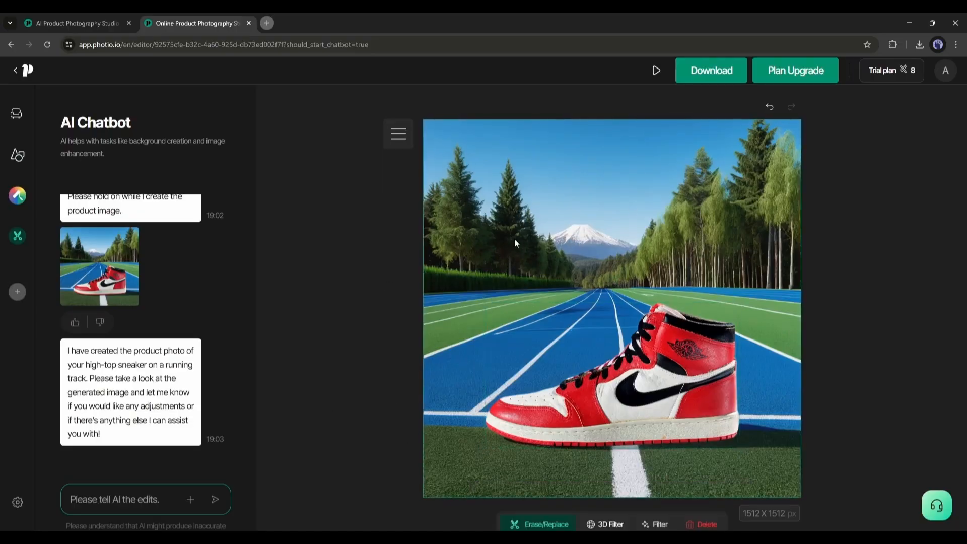
left_click(532, 525)
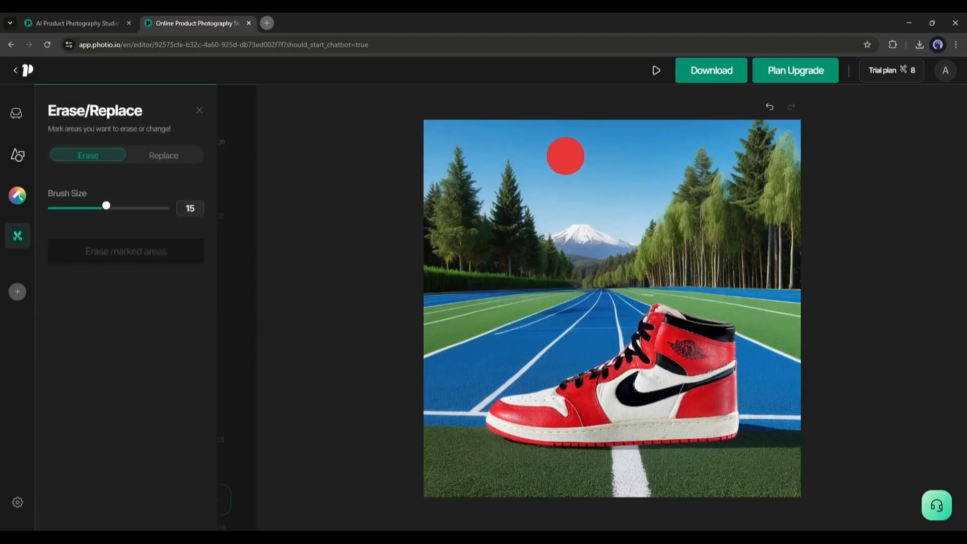
left_click_drag(563, 156, 593, 154)
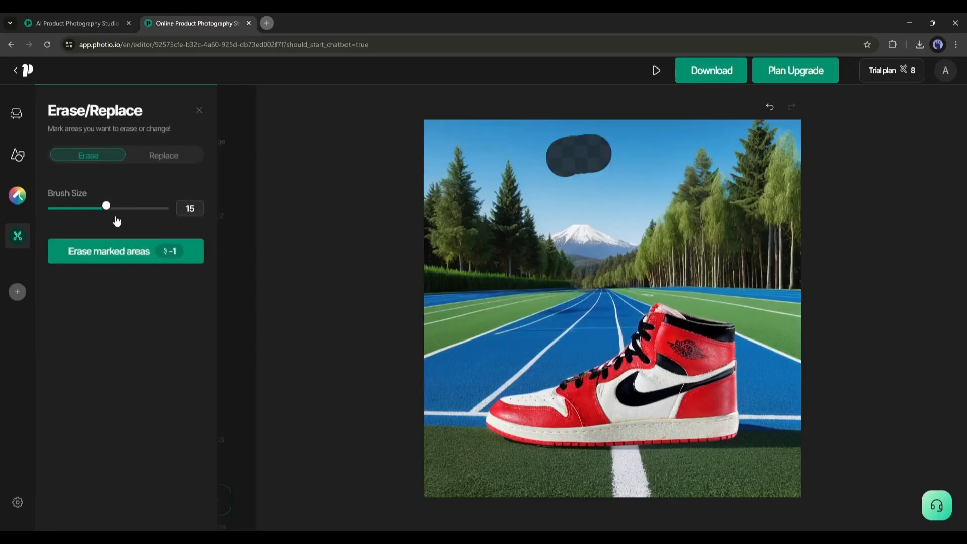
left_click_drag(107, 209, 64, 207)
mouse_move(586, 172)
left_mouse_down()
mouse_move(661, 132)
mouse_move(666, 144)
mouse_move(596, 165)
mouse_move(603, 190)
left_mouse_up()
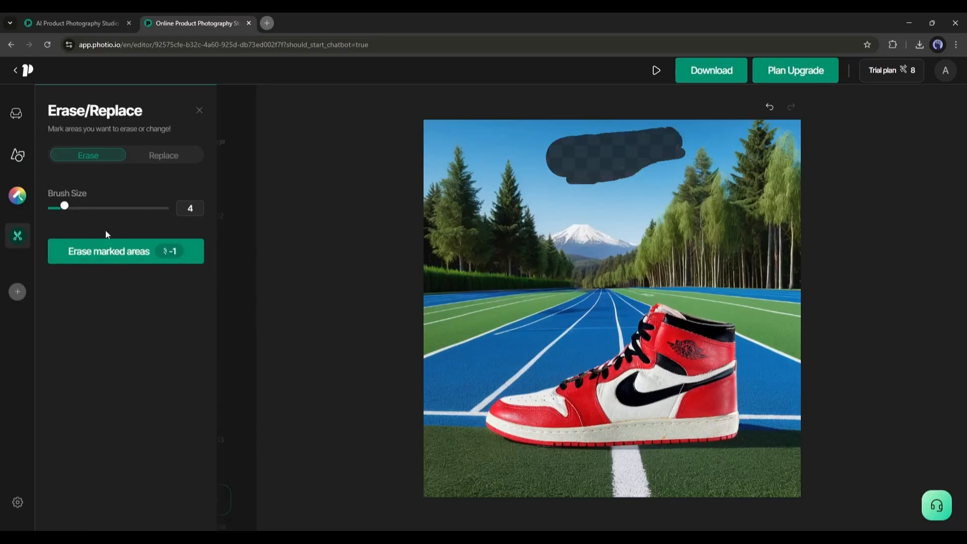
left_click(86, 256)
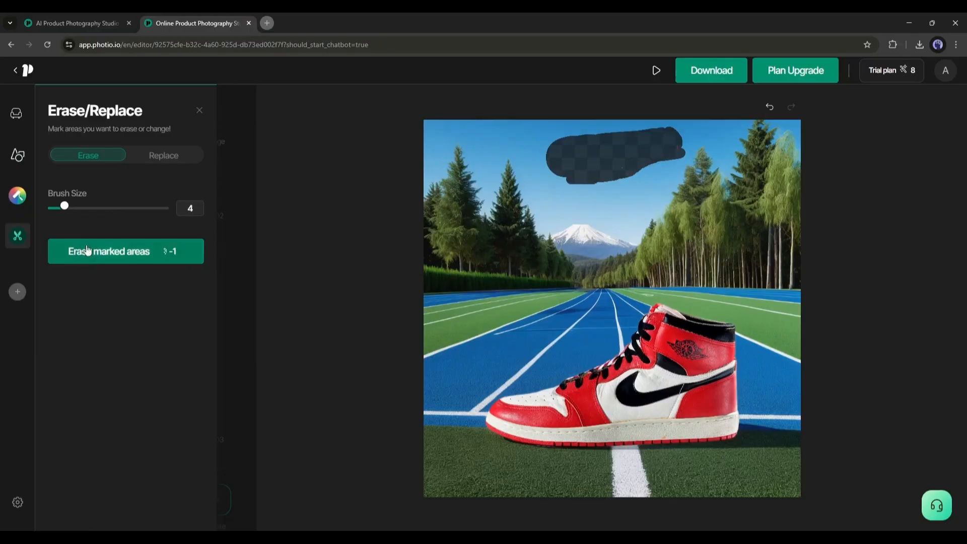
Step: Replace the marked sky area with "2 birds flying" and close the Erase/Replace tool
left_click(163, 157)
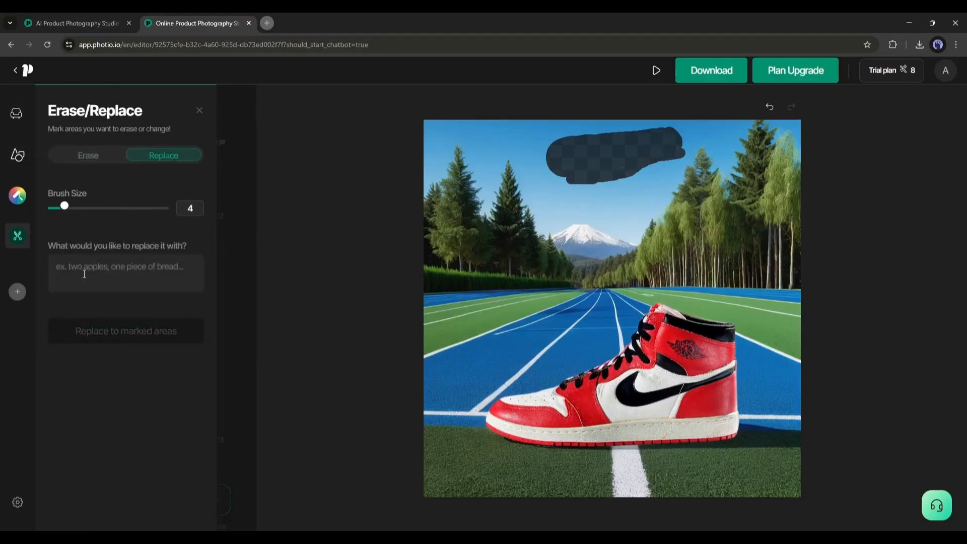
left_click(84, 274)
type("2 birds flying")
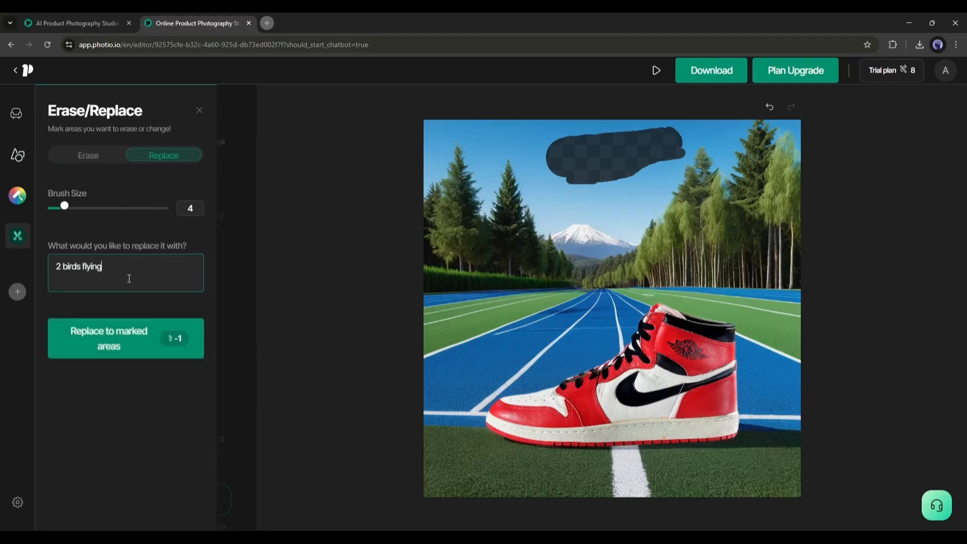
left_click(123, 340)
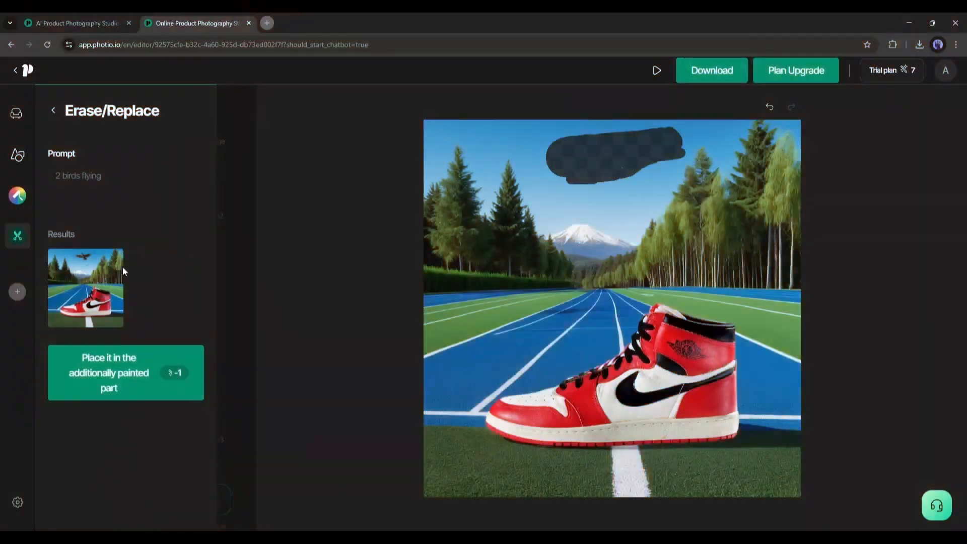
left_click(88, 270)
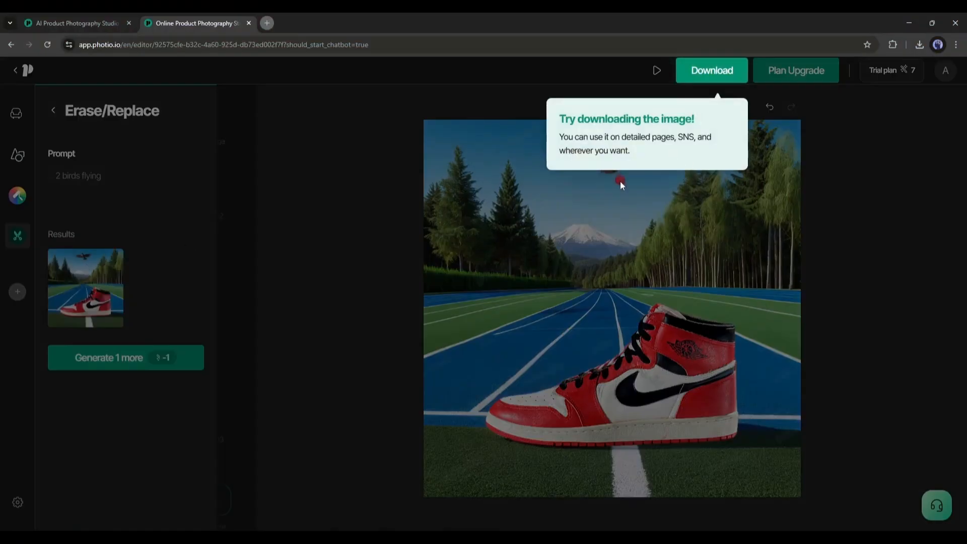
left_click(143, 281)
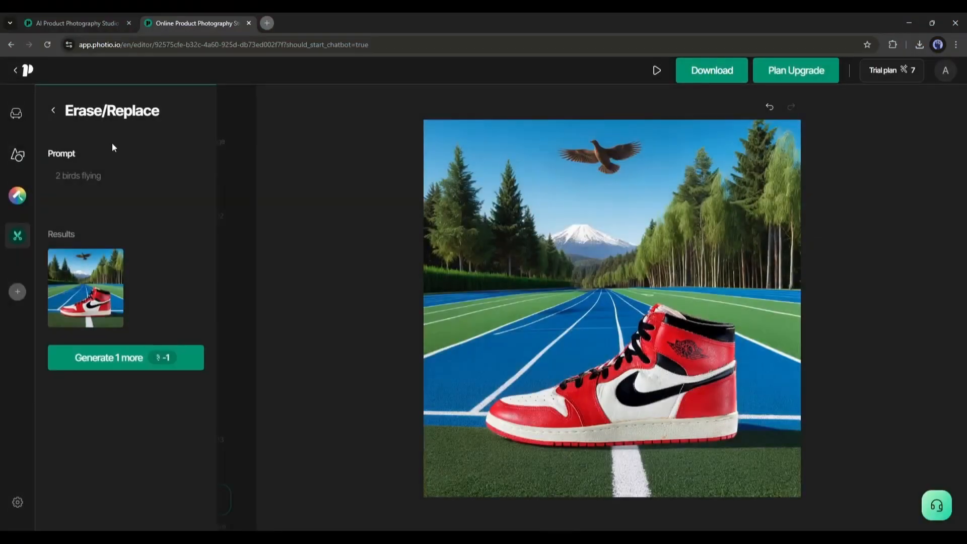
left_click(53, 111)
left_click(200, 112)
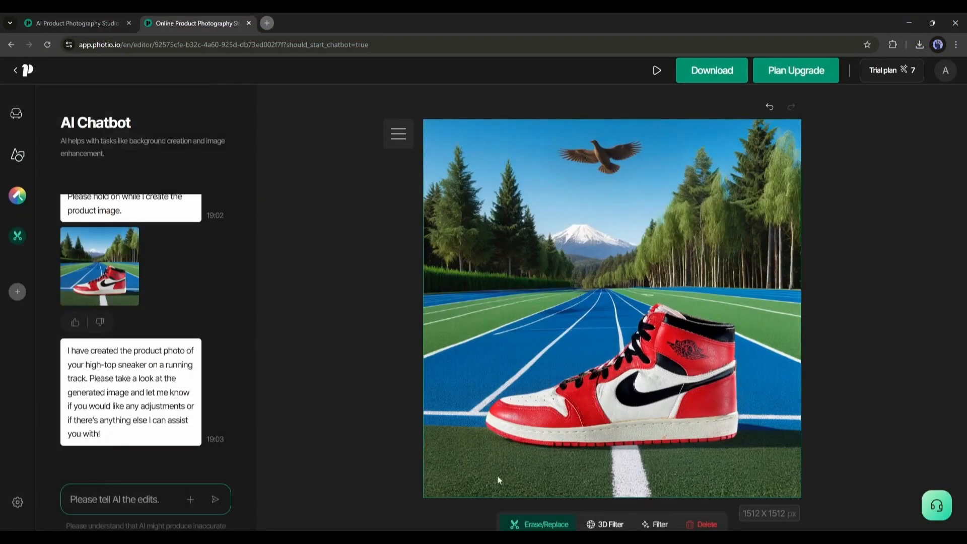
Step: Try the Delicious, Cool and Bright filters on the background image and settle on Luxurious
left_click(655, 526)
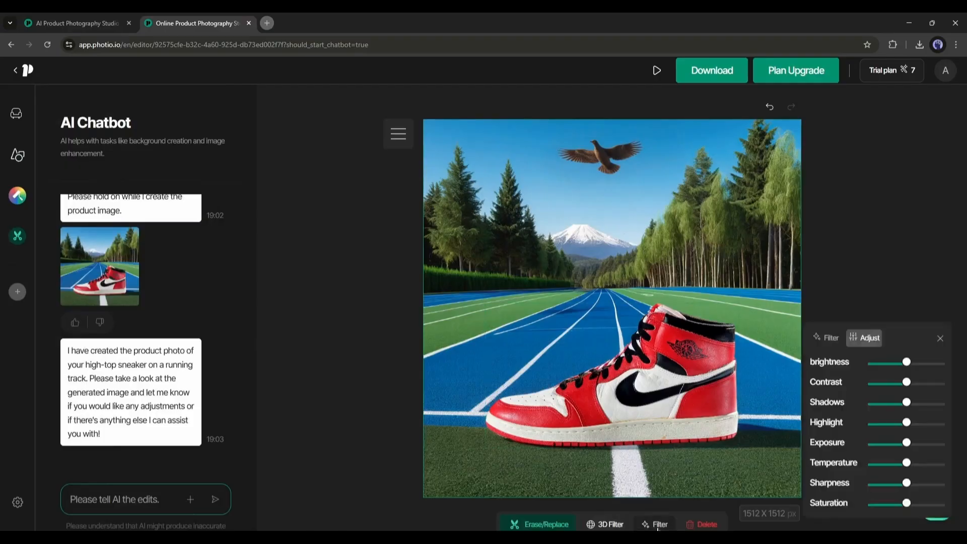
left_click(821, 344)
left_click(881, 429)
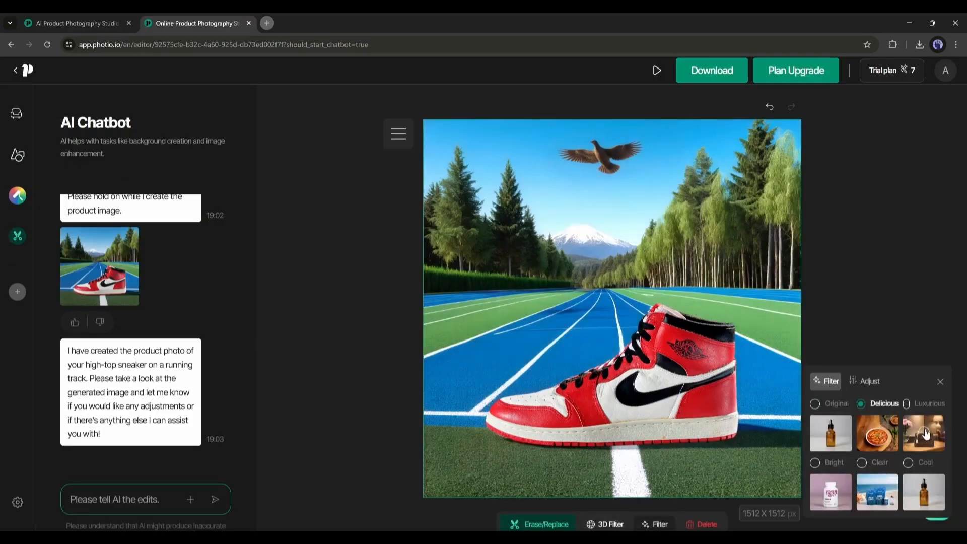
left_click(926, 436)
left_click(927, 488)
left_click(841, 507)
left_click(938, 440)
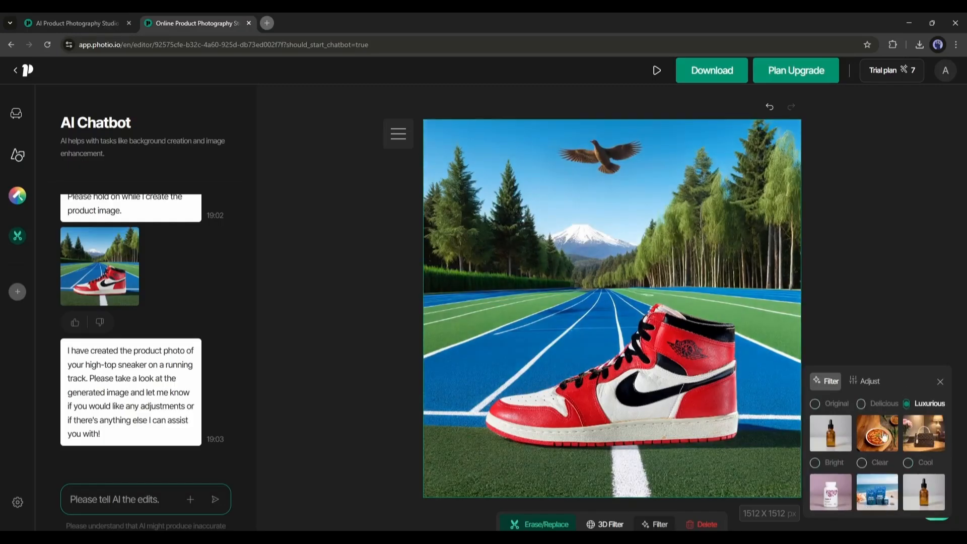
Step: Adjust the image by lowering Shadows and raising Temperature, Sharpness and Saturation, and apply the 3D Filter
left_click(865, 381)
mouse_move(909, 424)
left_mouse_down()
mouse_move(885, 424)
mouse_move(907, 424)
left_mouse_up()
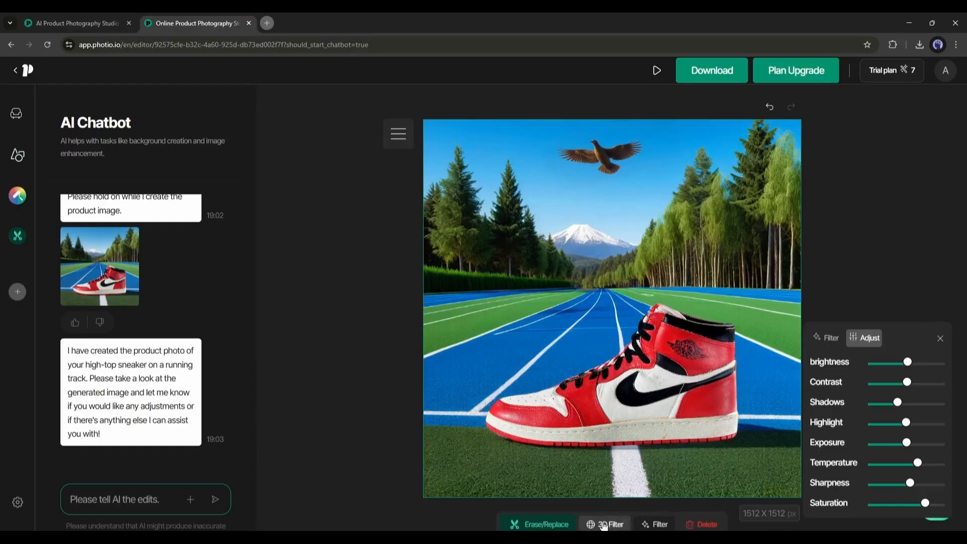
left_click(98, 242)
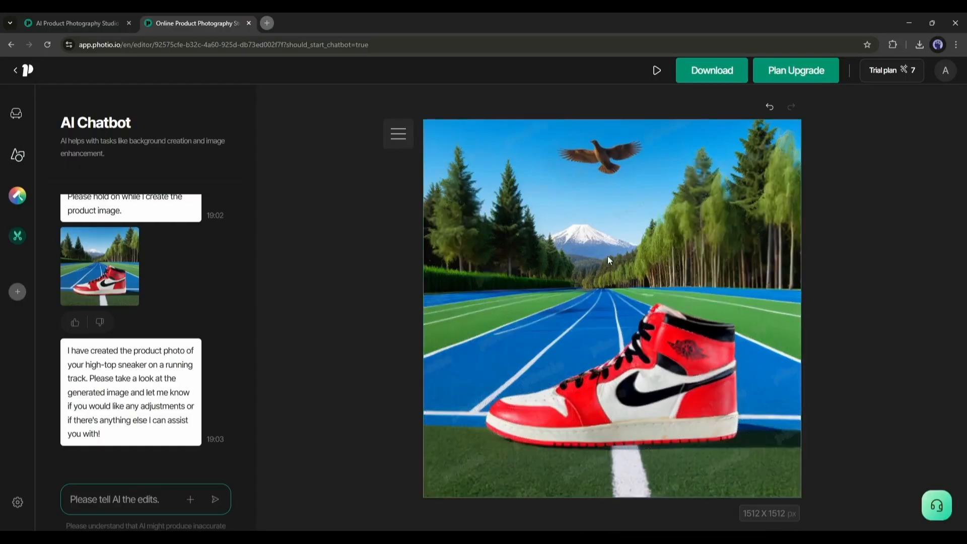
Step: Add the spiky succulent prop from Plants and Natural Elements and place it in the lower-right corner of the image
left_click(17, 162)
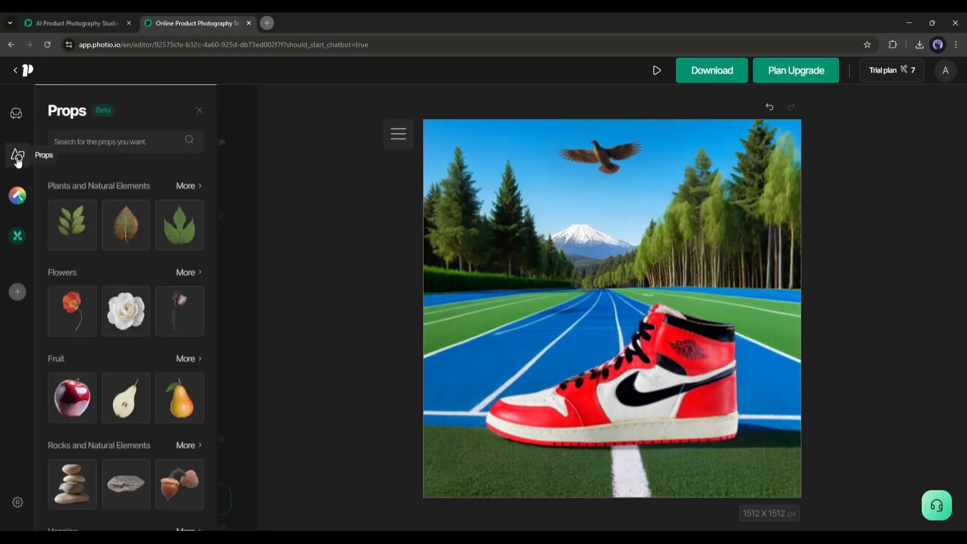
scroll(112, 319, "down", 4)
scroll(80, 320, "down", 10)
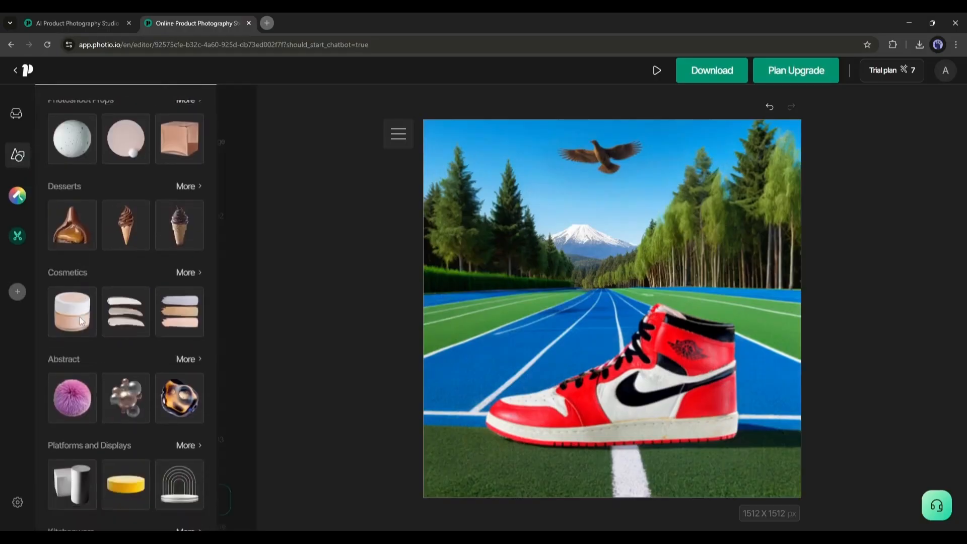
scroll(86, 342, "up", 12)
left_click(184, 185)
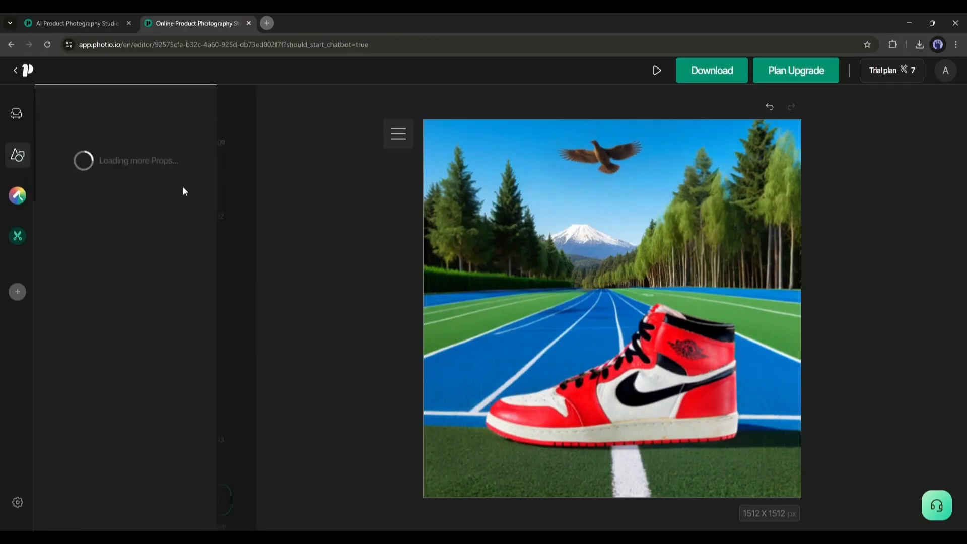
left_click(135, 213)
left_click_drag(706, 253, 579, 377)
left_click_drag(555, 413, 778, 474)
Step: Browse the other plant props and open the product photo upload
scroll(129, 334, "down", 2)
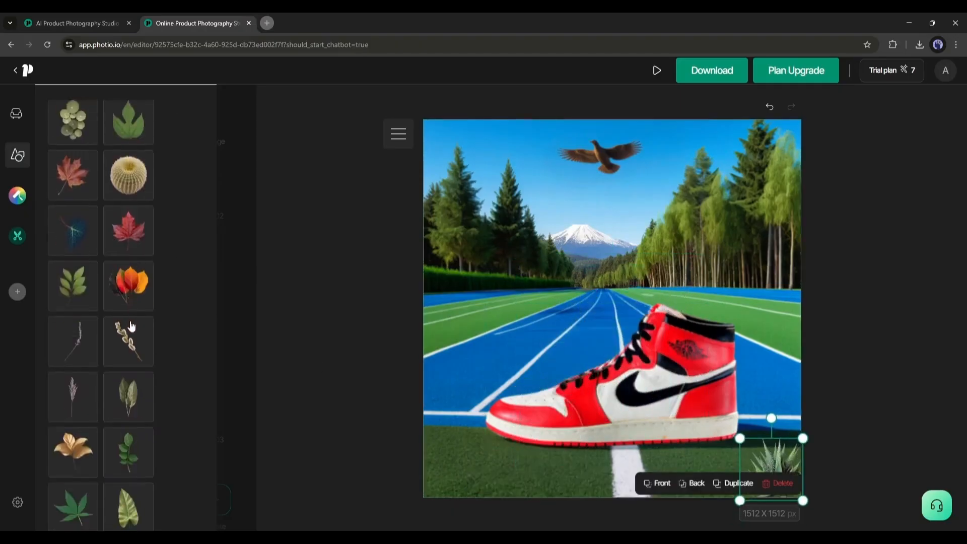
scroll(112, 406, "up", 3)
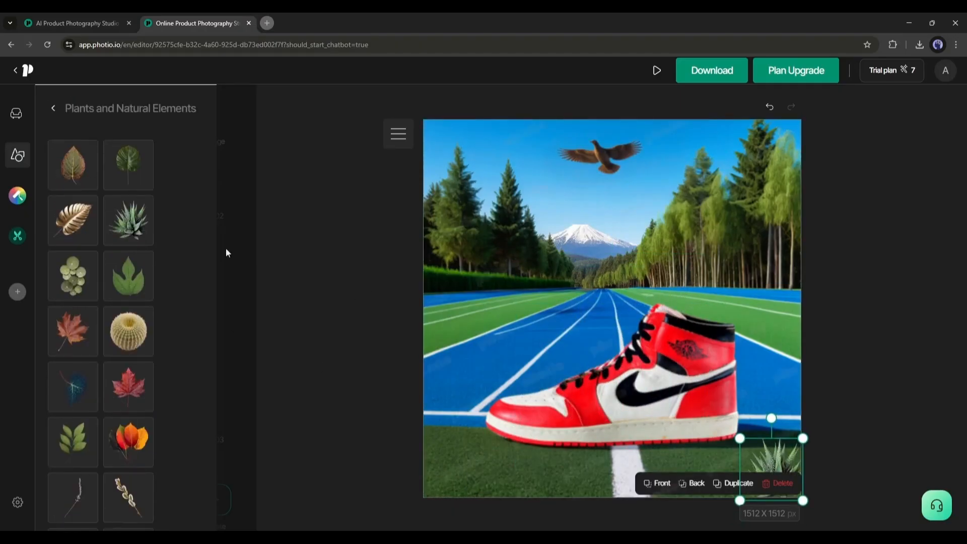
left_click(16, 113)
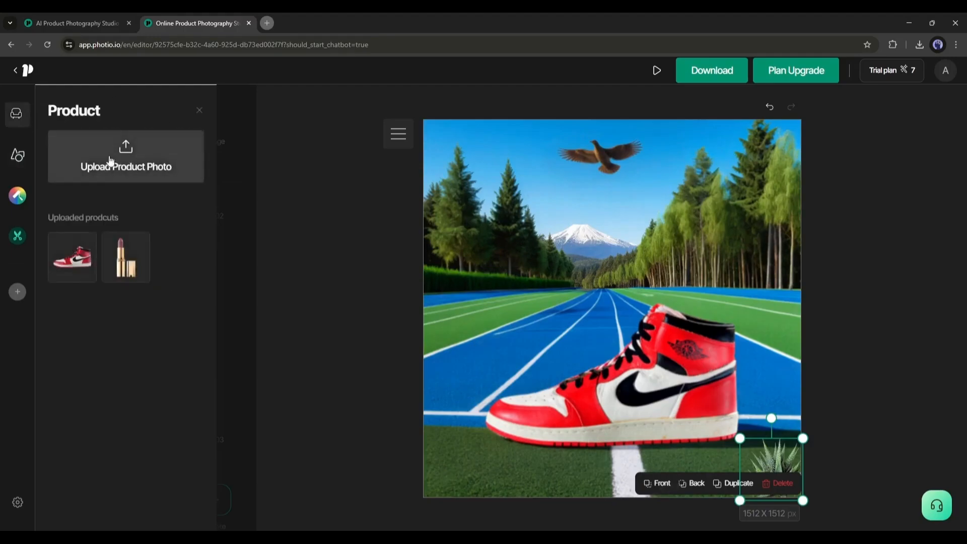
left_click(126, 161)
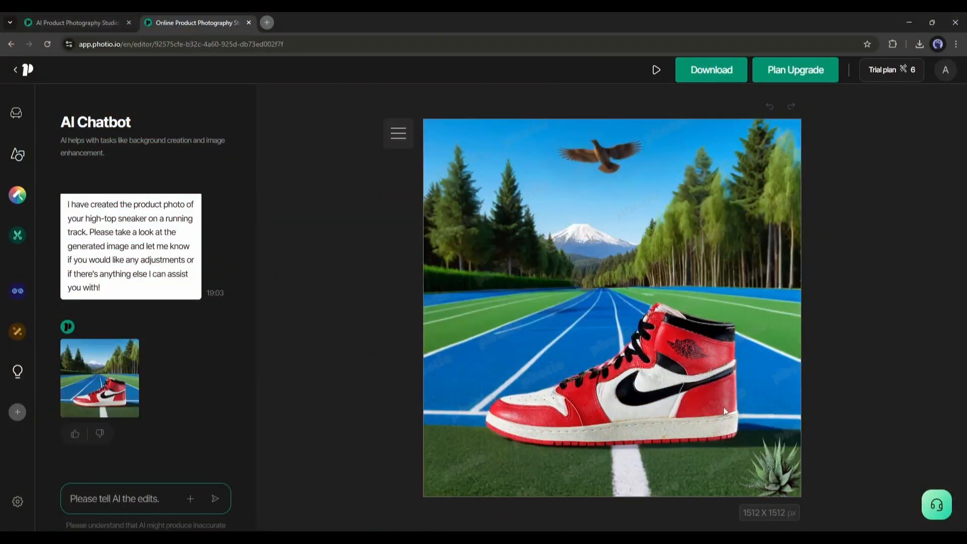
Step: Download the finished sneaker image as a .jpg with the watermark O option at a 1:1 size
left_click(708, 72)
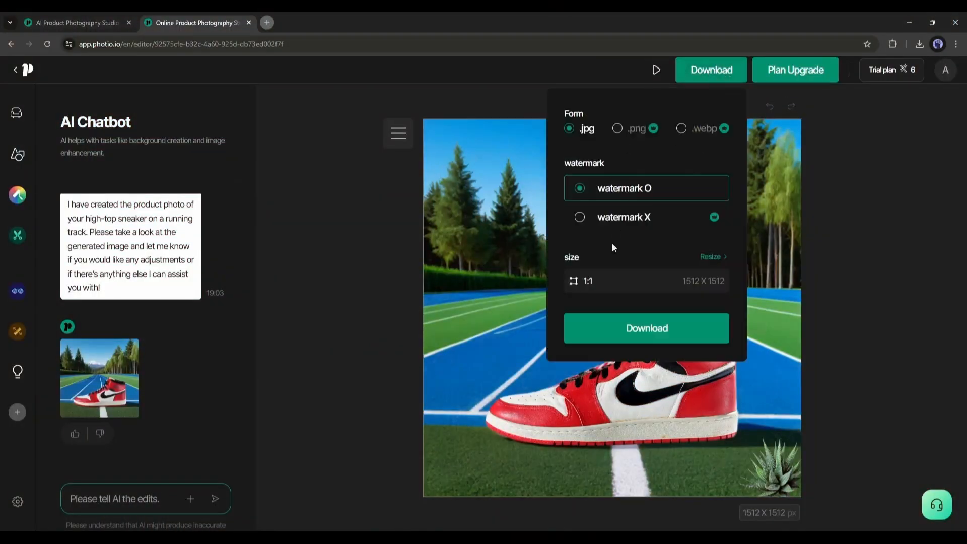
left_click(639, 335)
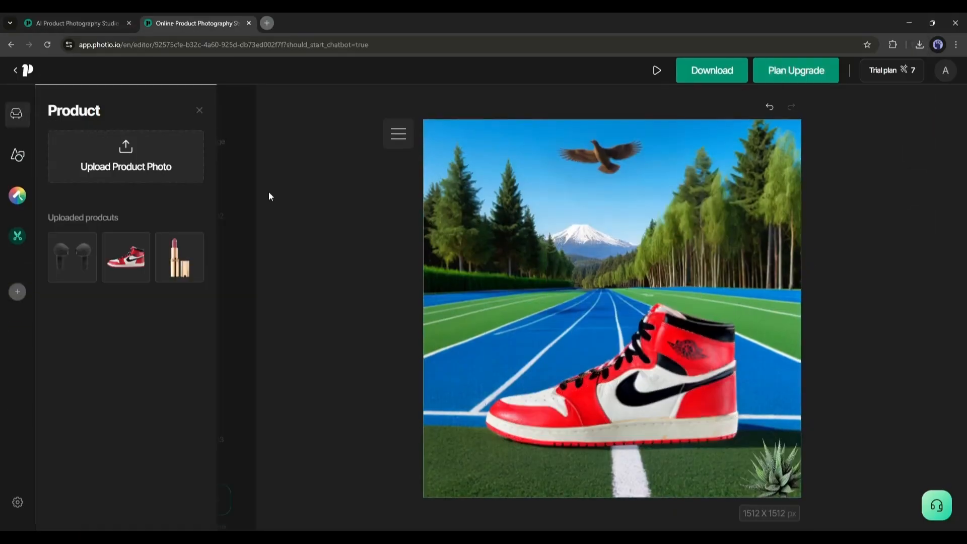
left_click(635, 357)
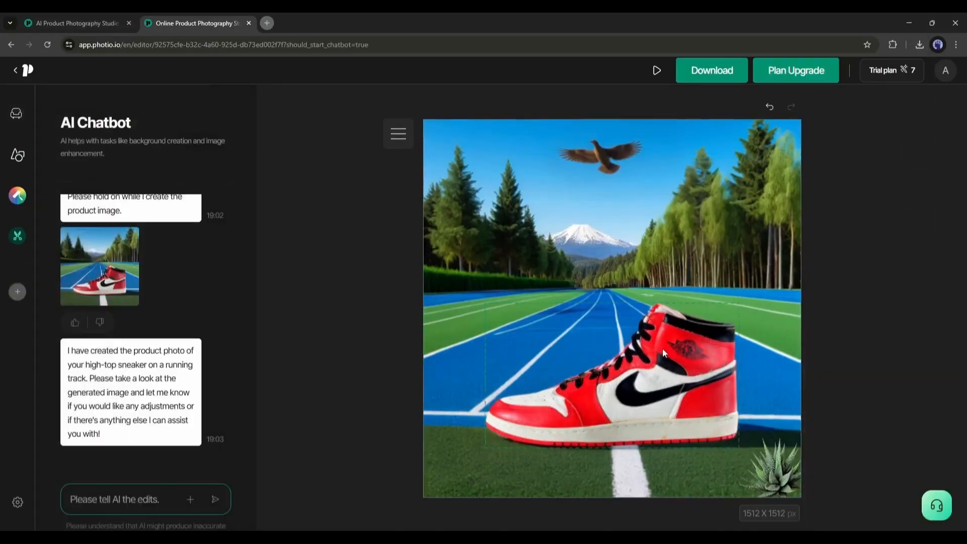
left_click(662, 348)
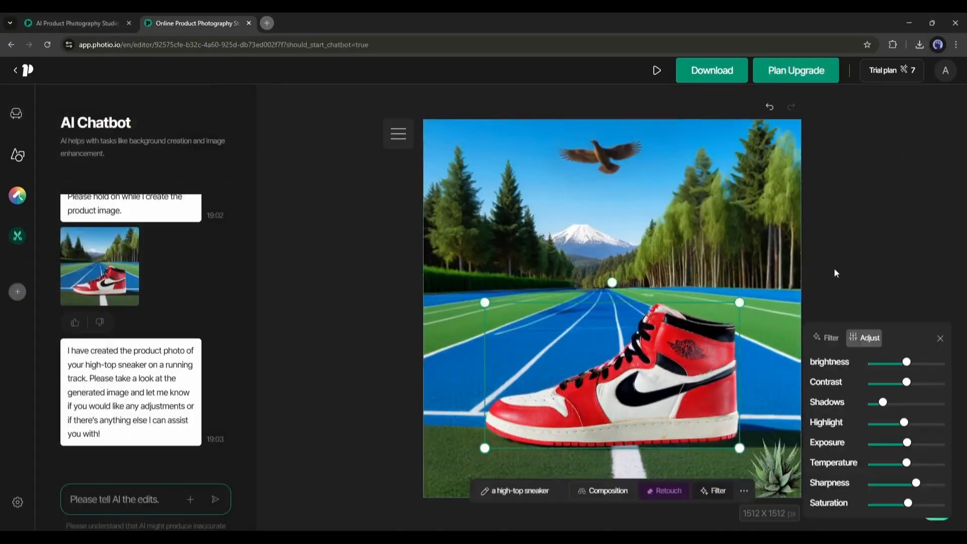
left_click(834, 268)
left_click(644, 231)
left_click(647, 352)
Step: Return to the home page and start Generate Background with the green liquid hand wash product photo
left_click(19, 70)
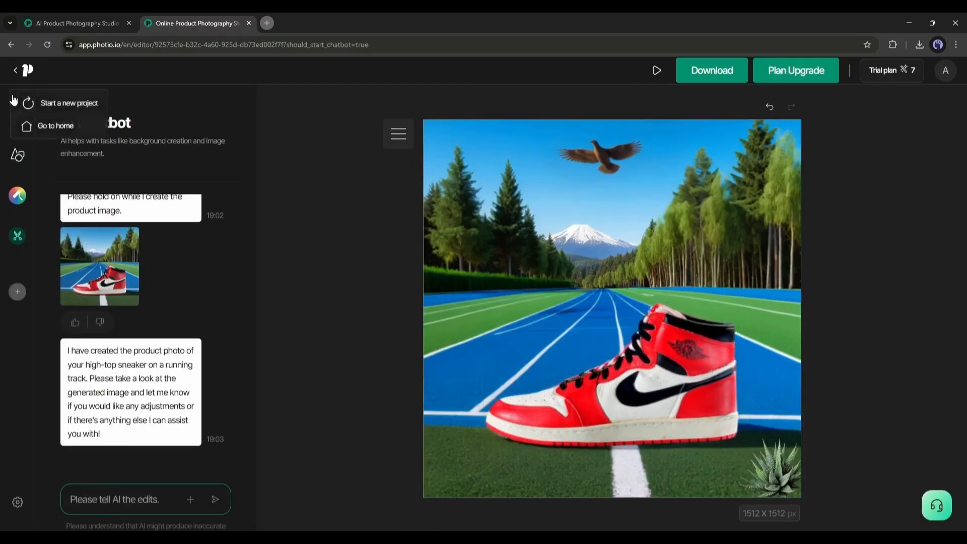
left_click(61, 132)
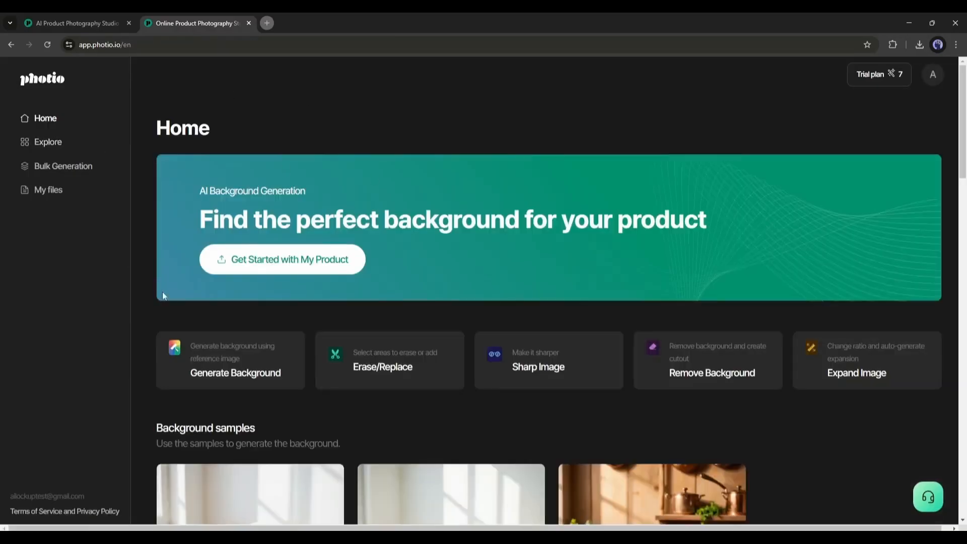
left_click(242, 362)
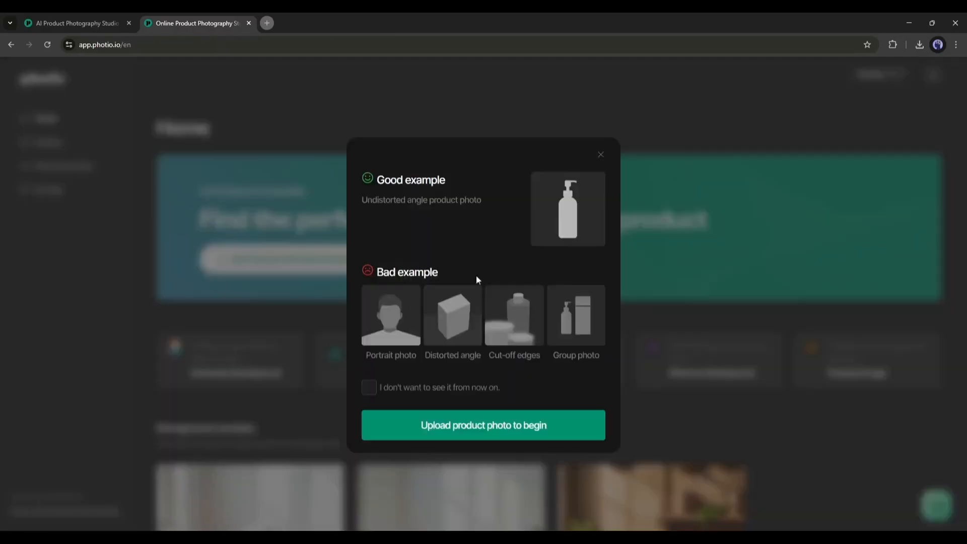
left_click(472, 426)
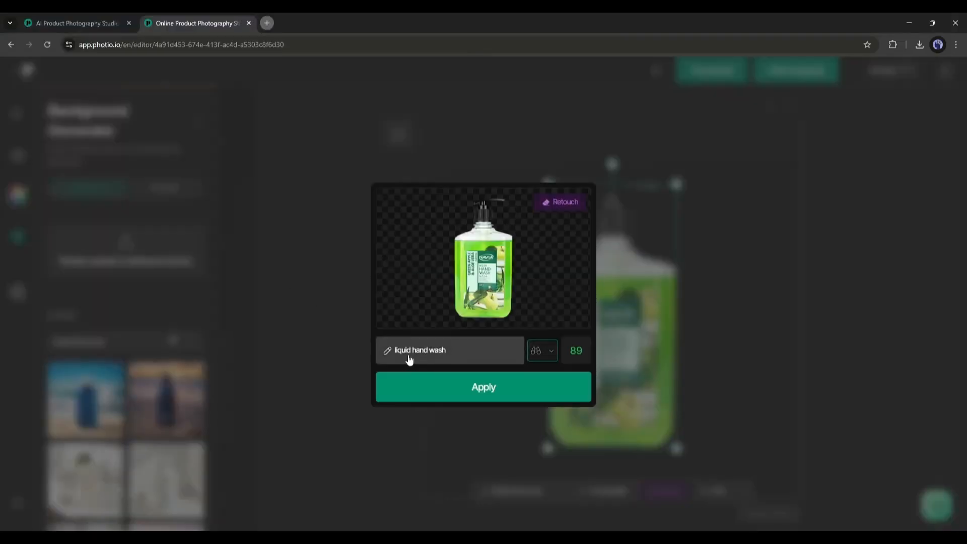
Step: Keep "liquid hand wash" as the product name, set its composition between Front and Top, and apply the cutout
left_click(417, 355)
left_click(556, 354)
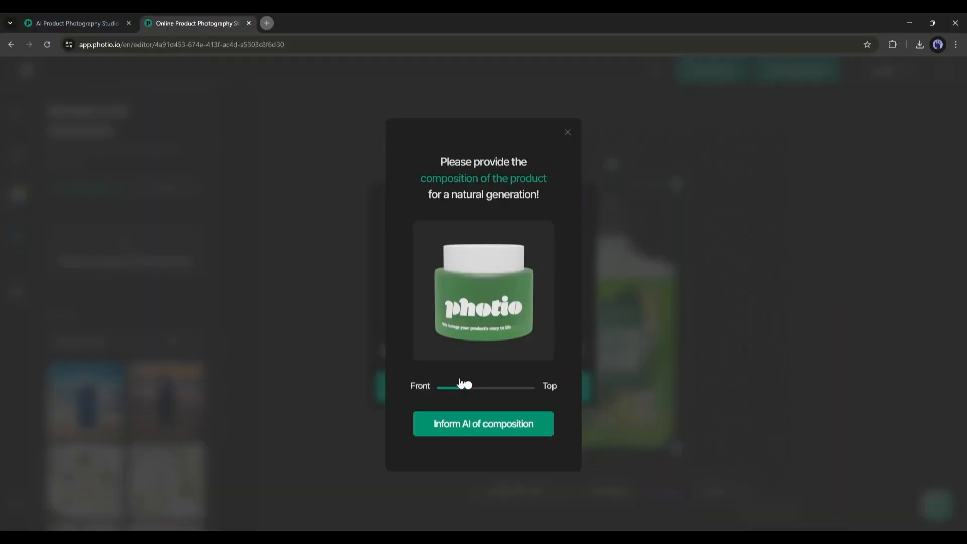
left_click_drag(470, 388, 473, 389)
left_click(469, 422)
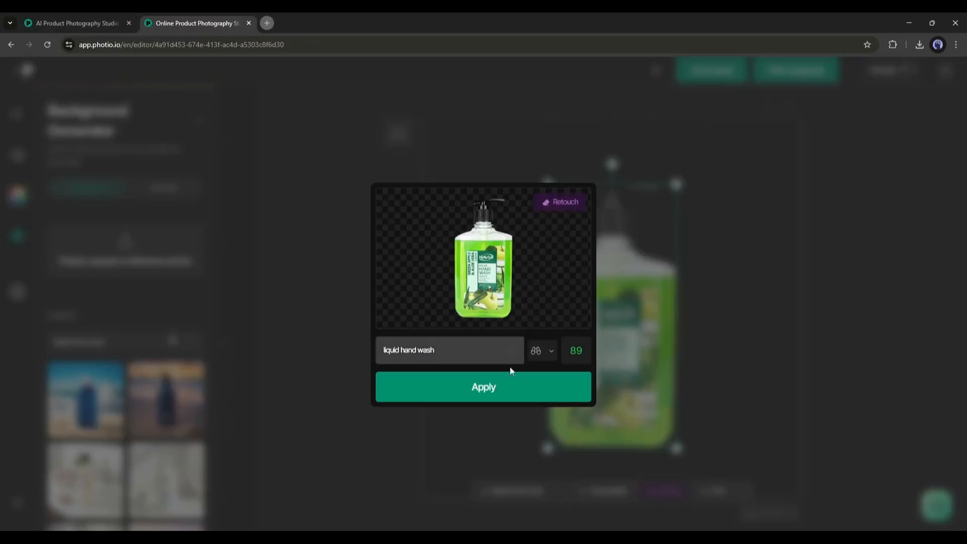
left_click(506, 387)
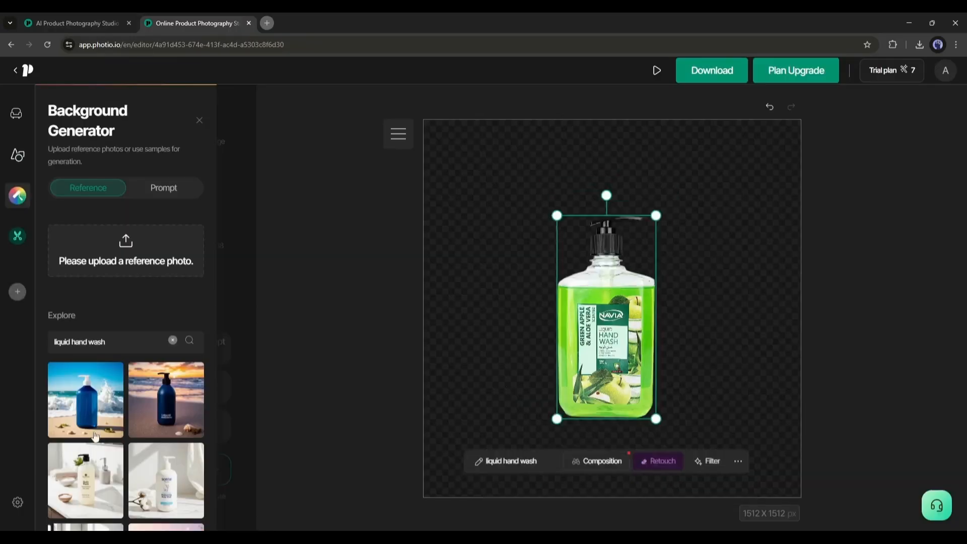
Step: Generate a background from the reference sample showing a dark pump bottle on a table beside potted plants
scroll(81, 428, "down", 3)
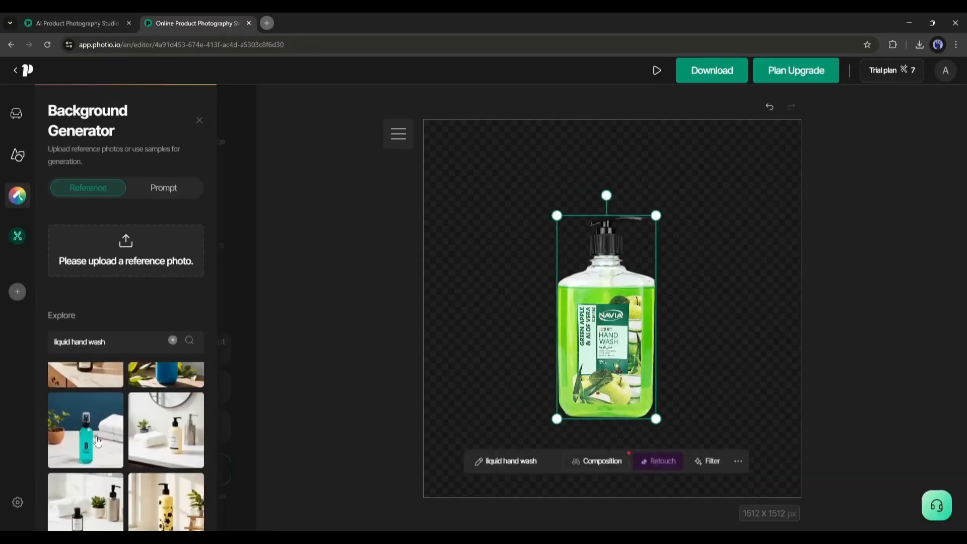
scroll(97, 442, "up", 1)
scroll(97, 442, "down", 9)
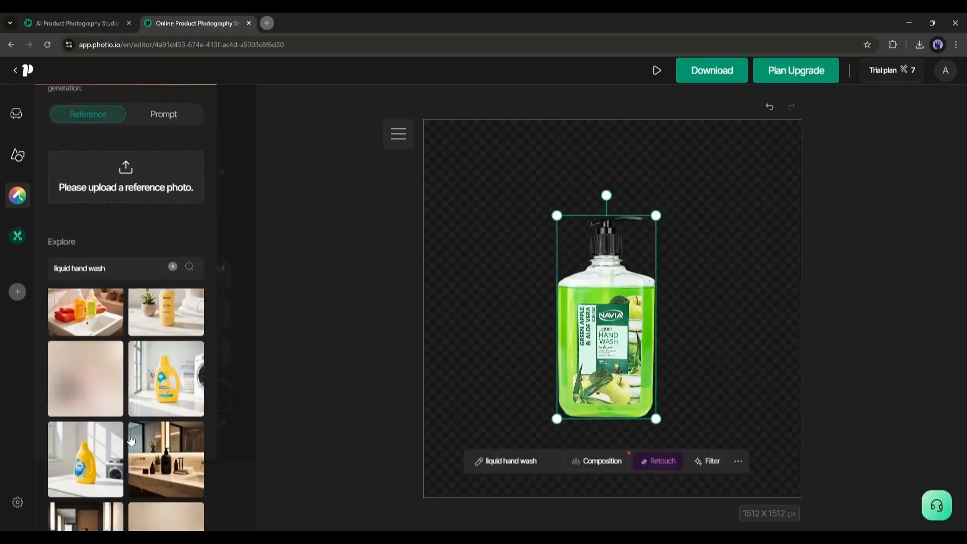
scroll(130, 439, "down", 10)
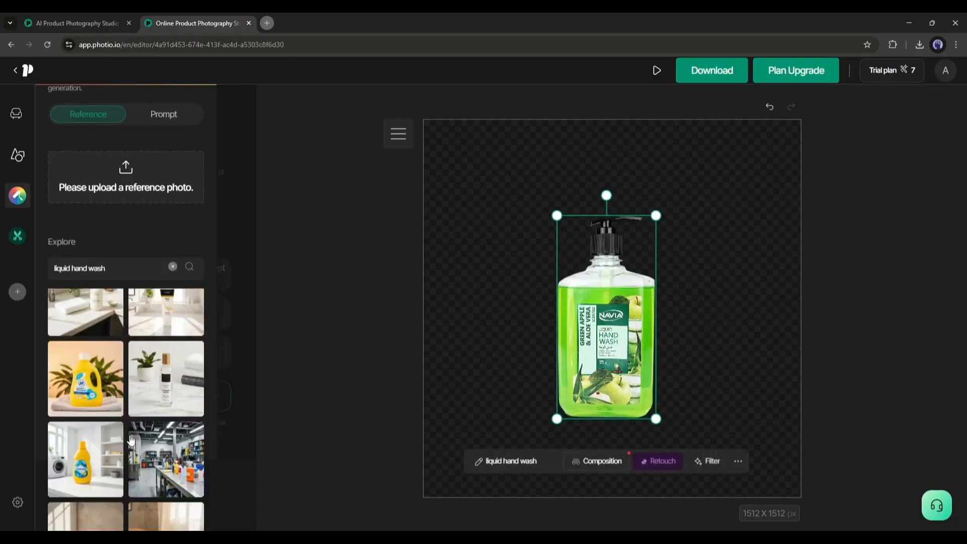
scroll(131, 440, "down", 6)
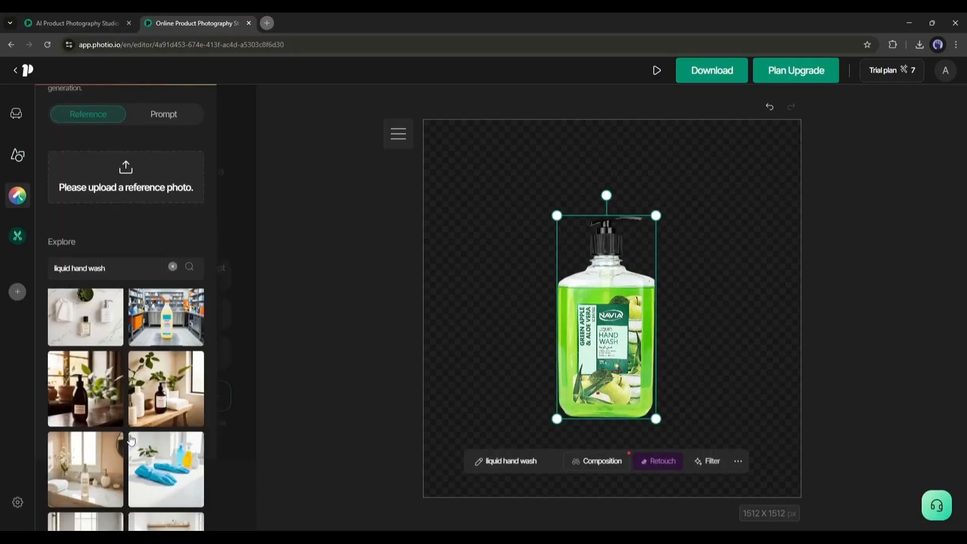
left_click(72, 384)
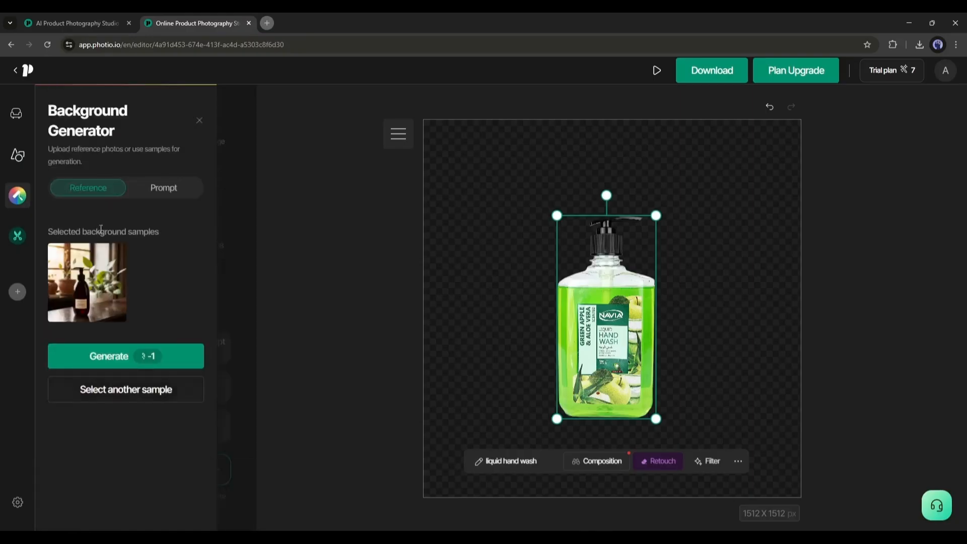
left_click(79, 358)
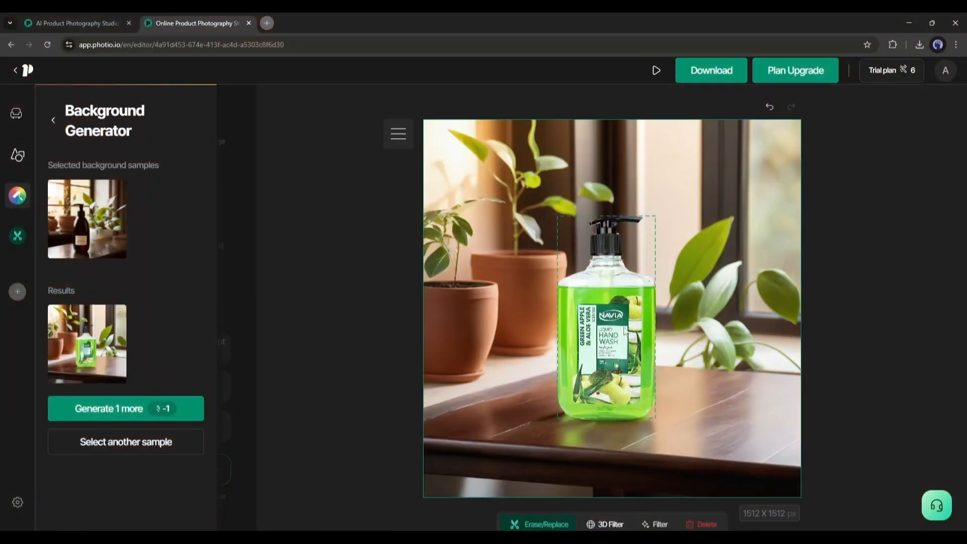
Step: Try resizing the hand wash bottle on the generated background and undo the change
left_click(624, 331)
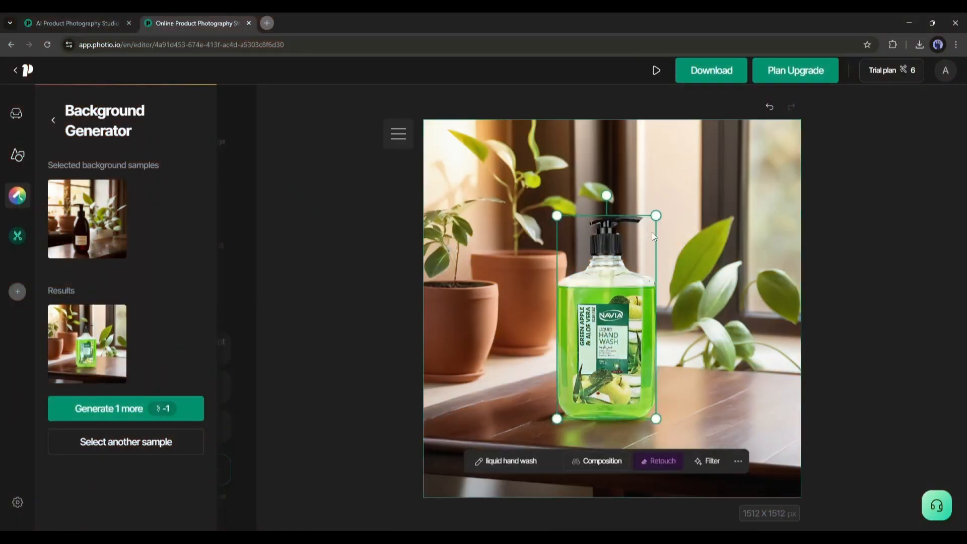
left_click_drag(655, 216, 644, 239)
key("ctrl+z")
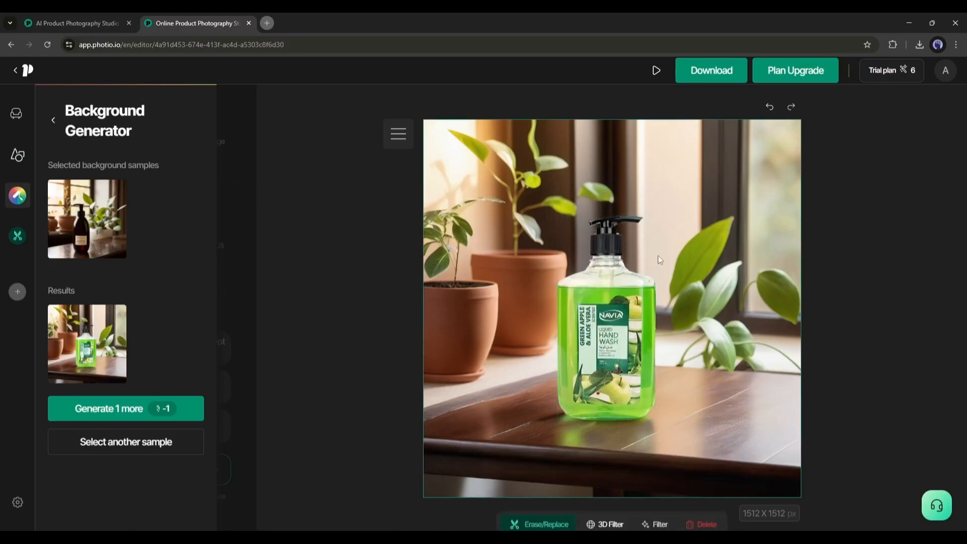
Step: Add the spiky succulent prop from Plants and Natural Elements and place it behind the upper part of the hand wash bottle
left_click(20, 229)
left_click(14, 119)
left_click(14, 161)
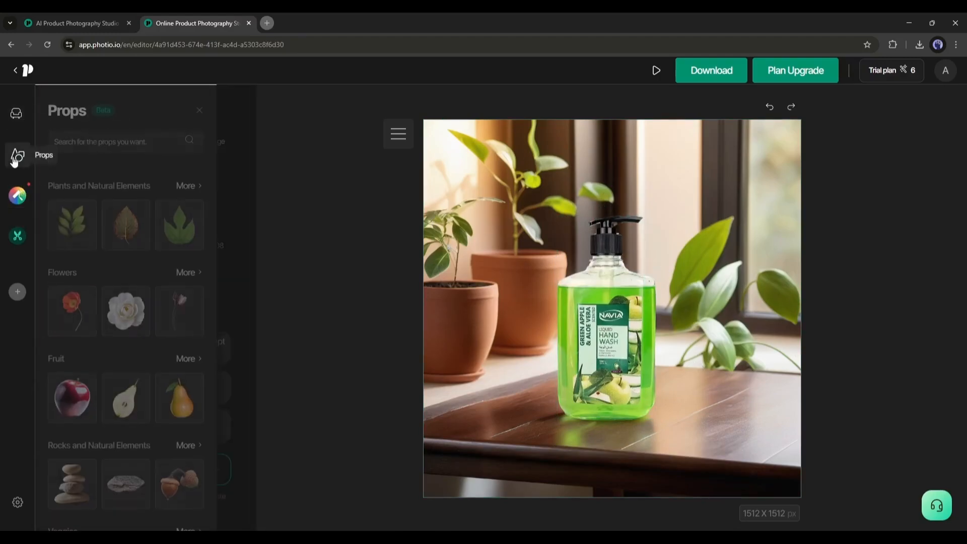
scroll(80, 261, "down", 8)
scroll(74, 287, "up", 8)
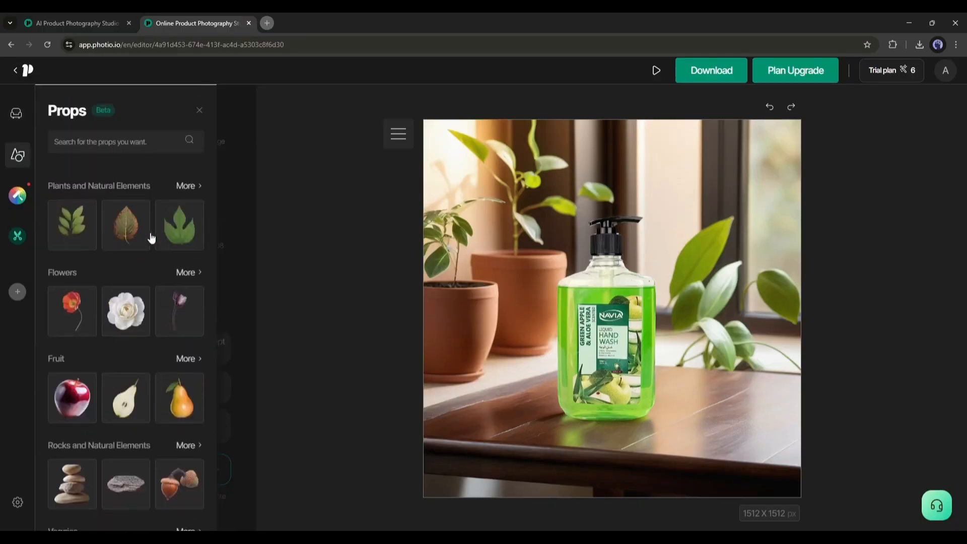
left_click(182, 187)
scroll(120, 258, "down", 4)
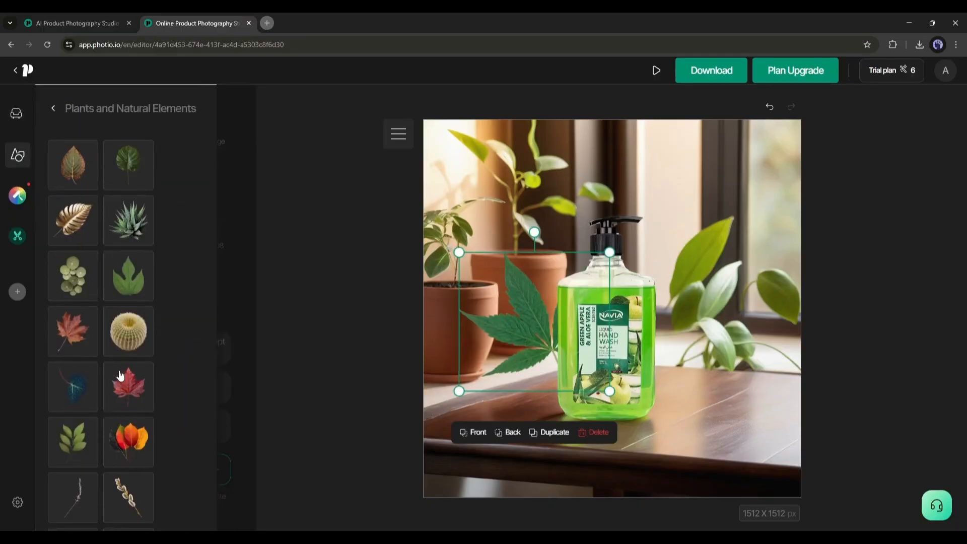
left_click(132, 222)
left_click_drag(625, 322, 677, 327)
left_click(635, 448)
left_click_drag(697, 336, 624, 271)
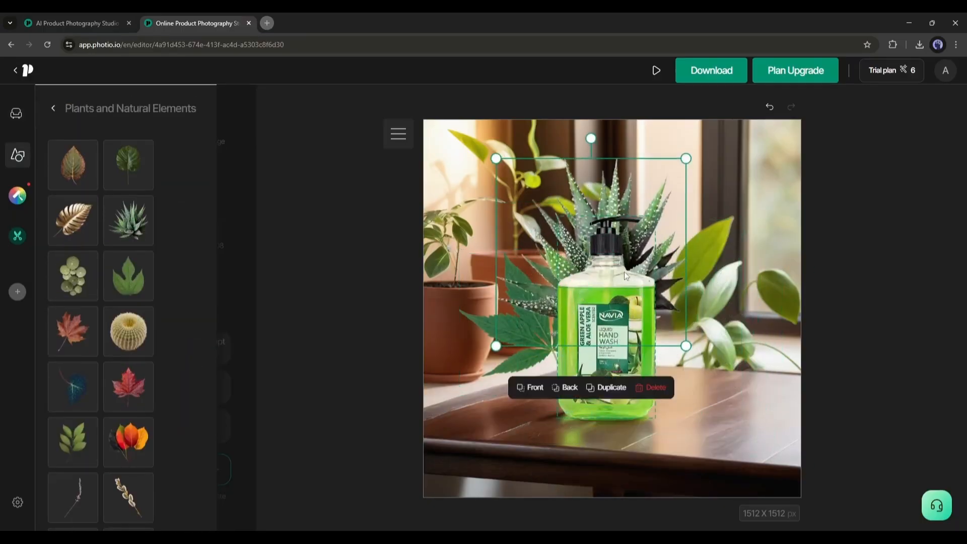
Step: Download the hand wash image as a .jpg with the watermark O option at a 1:1 size
left_click(710, 71)
left_click(610, 194)
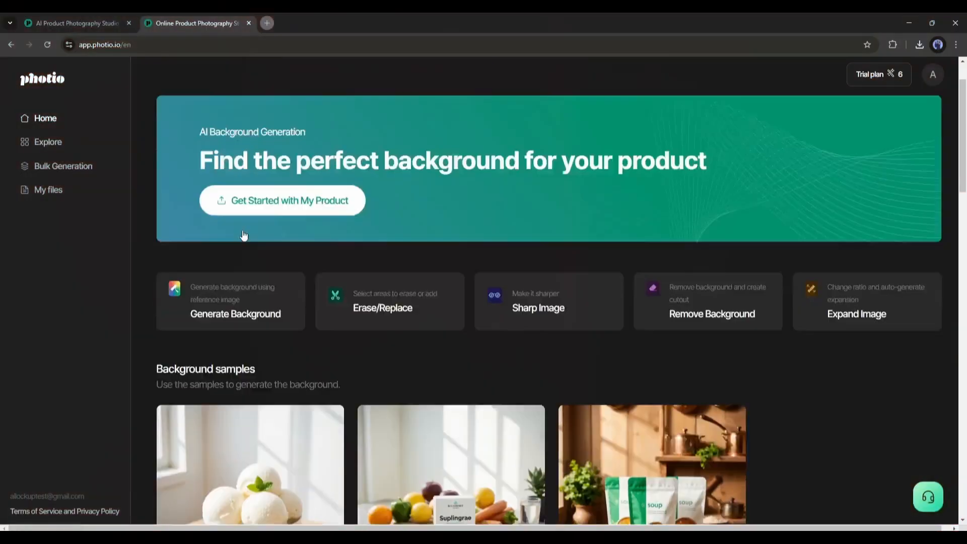
Step: Start Expand Image from the home page and upload the downloaded hand wash image
scroll(279, 207, "down", 3)
scroll(279, 207, "up", 2)
scroll(413, 285, "up", 2)
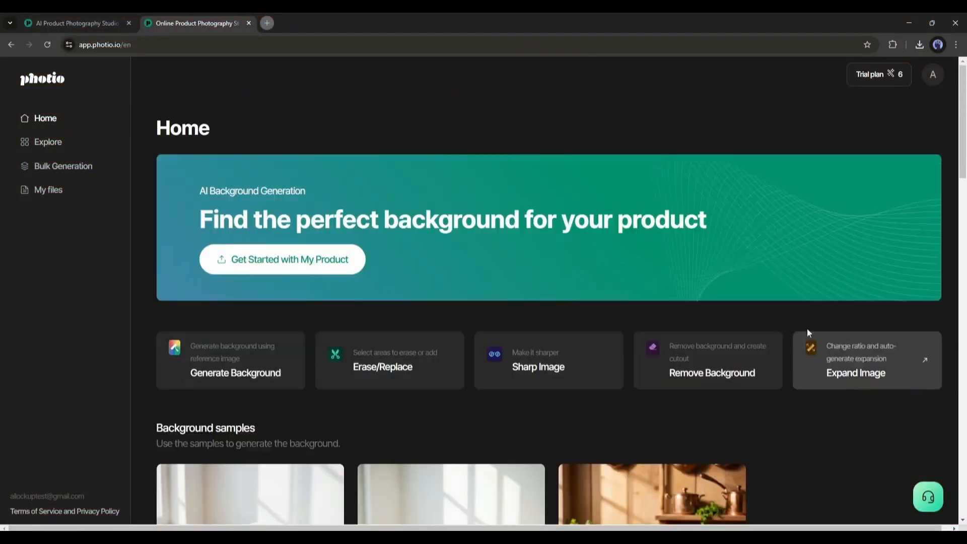
left_click(863, 373)
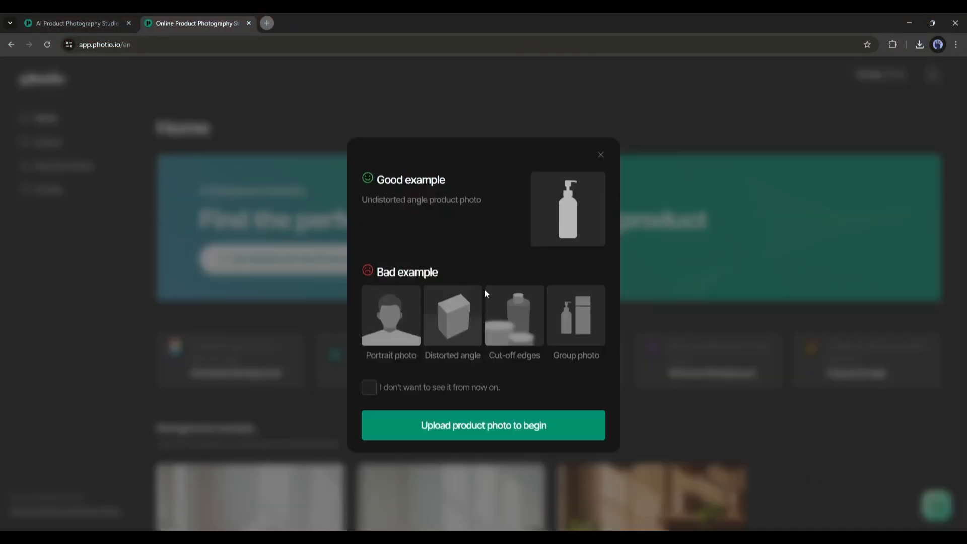
left_click(483, 426)
left_click(455, 334)
left_click(187, 151)
double_click(187, 152)
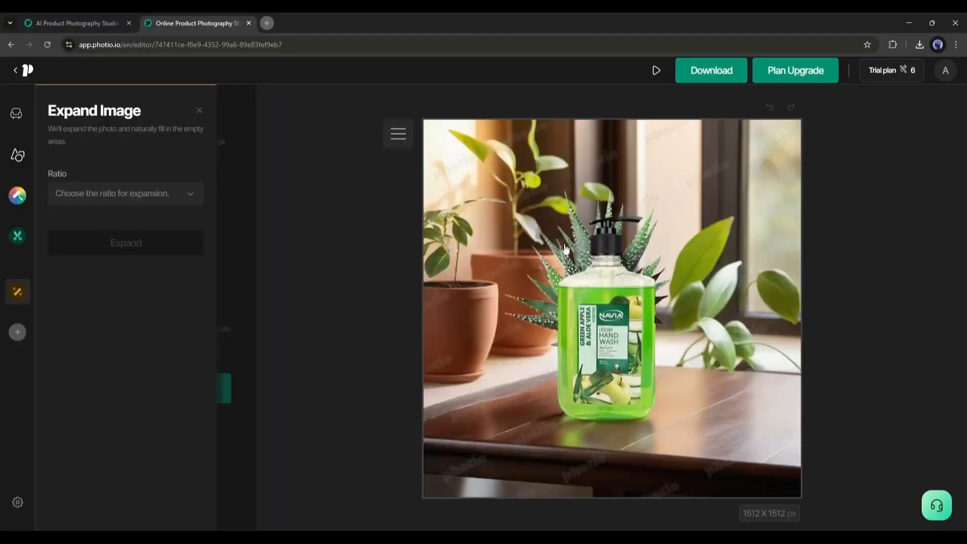
Step: Expand the hand wash image to a 16:9 ratio and select the generated result
left_click(175, 192)
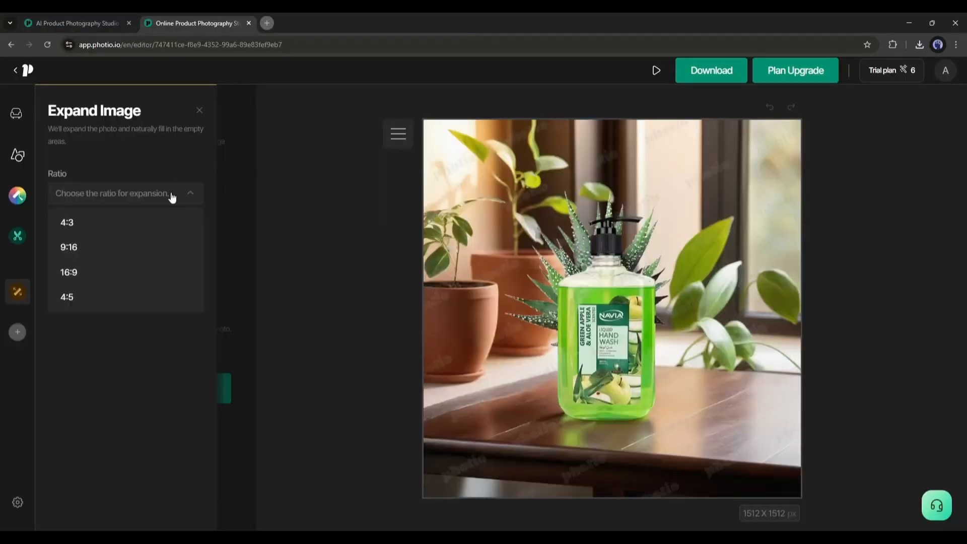
left_click(97, 275)
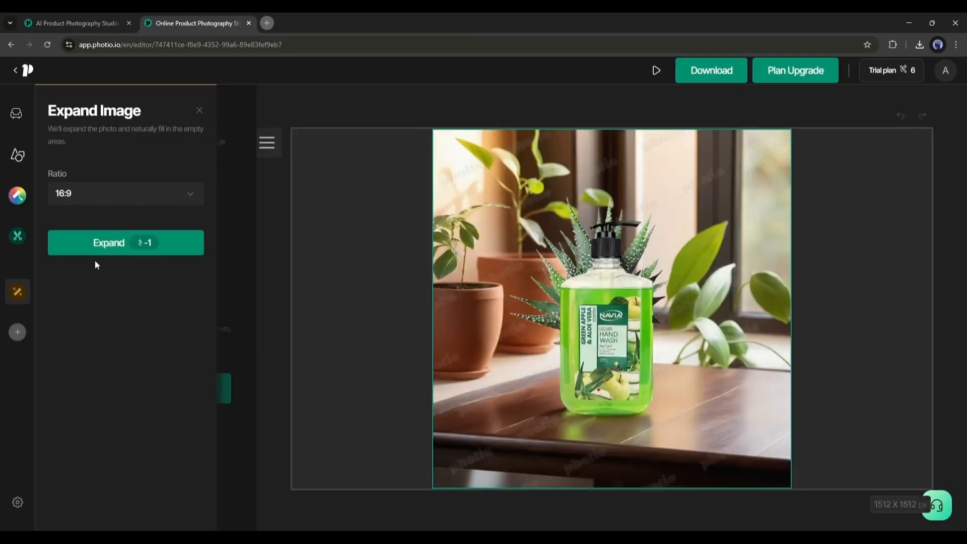
left_click(98, 251)
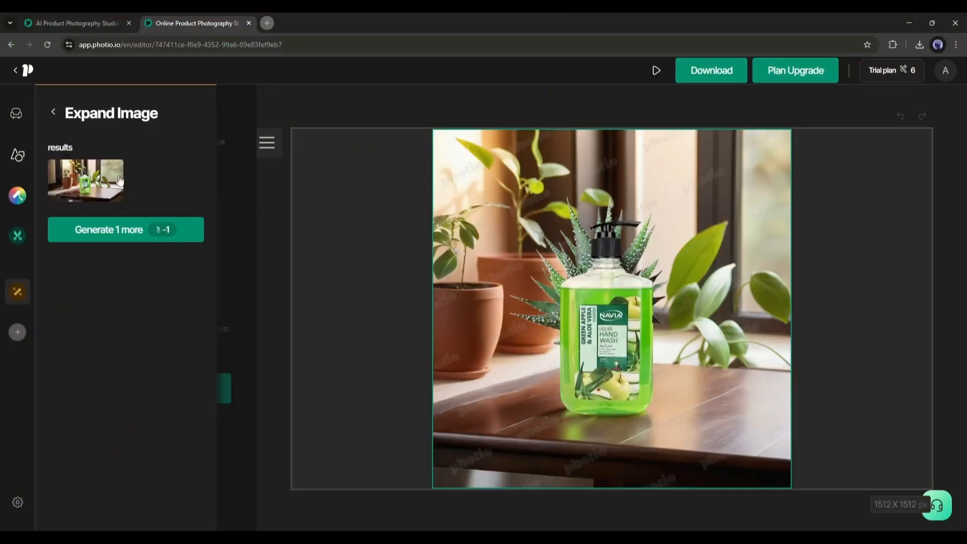
left_click(107, 175)
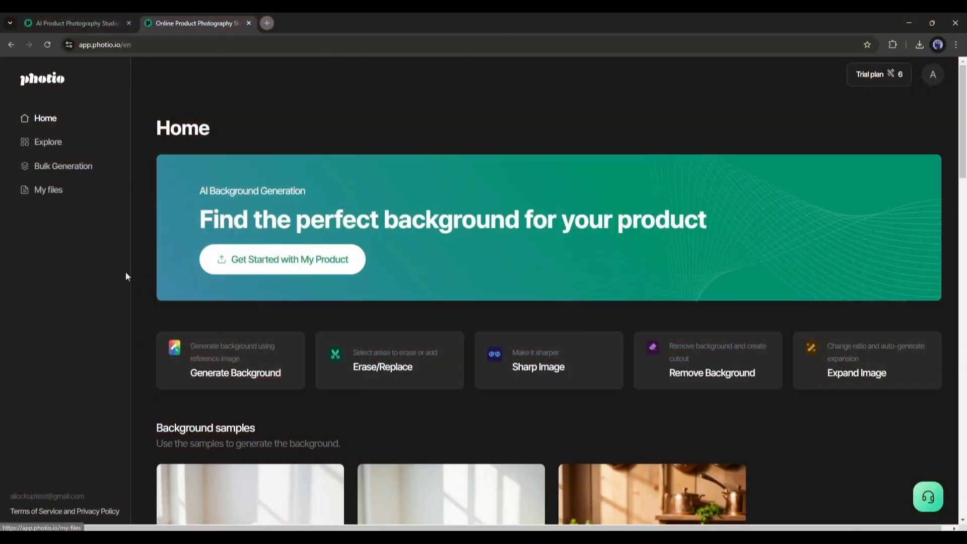
Step: View the upload dialogs of the Remove Background and Sharp Image tools from the home page
scroll(352, 339, "down", 2)
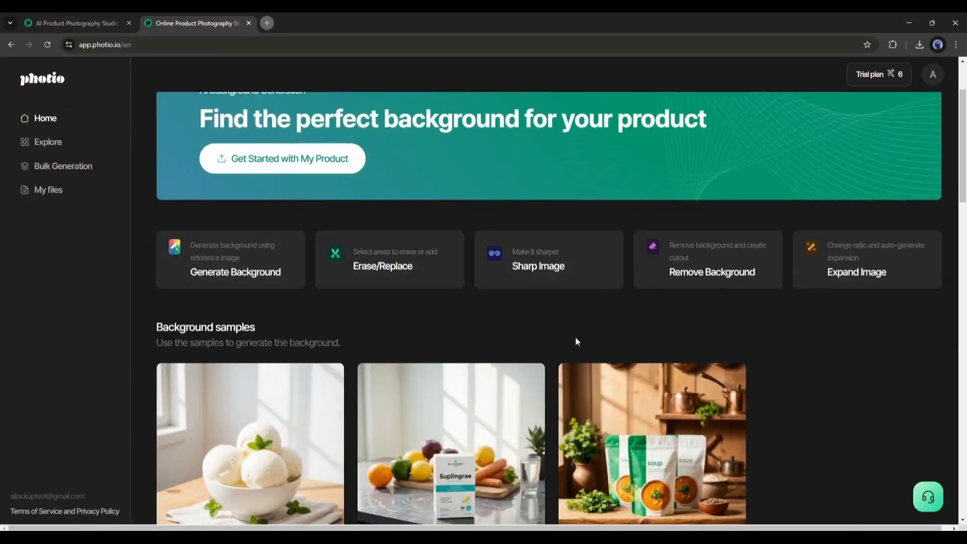
left_click(706, 280)
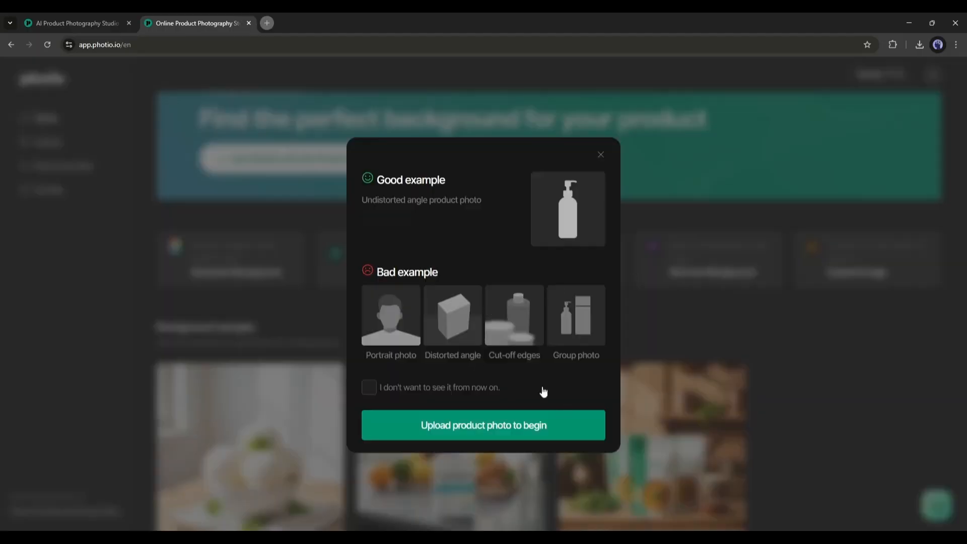
left_click(599, 154)
left_click(565, 255)
left_click(510, 426)
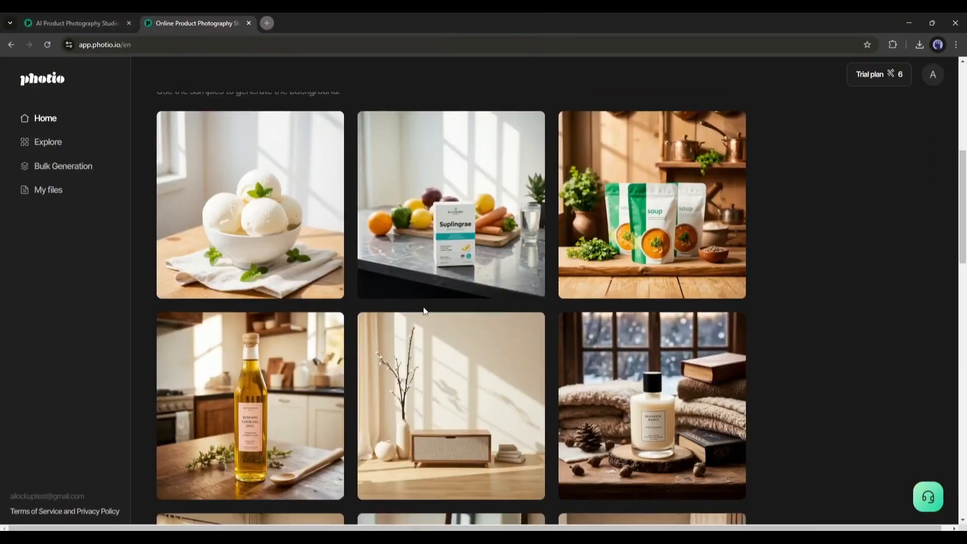
Step: Browse the background samples on the home page and switch to the photio.io website
scroll(423, 309, "down", 8)
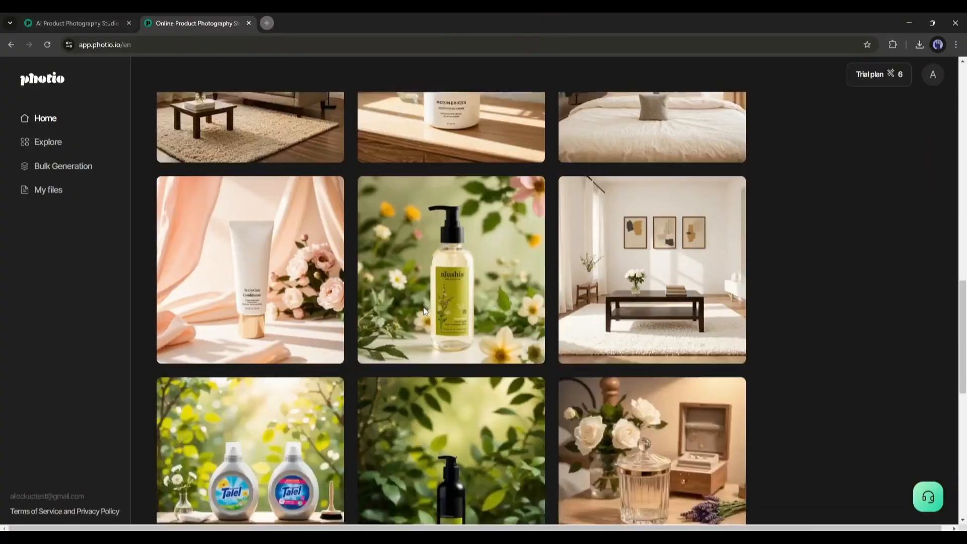
left_click(58, 16)
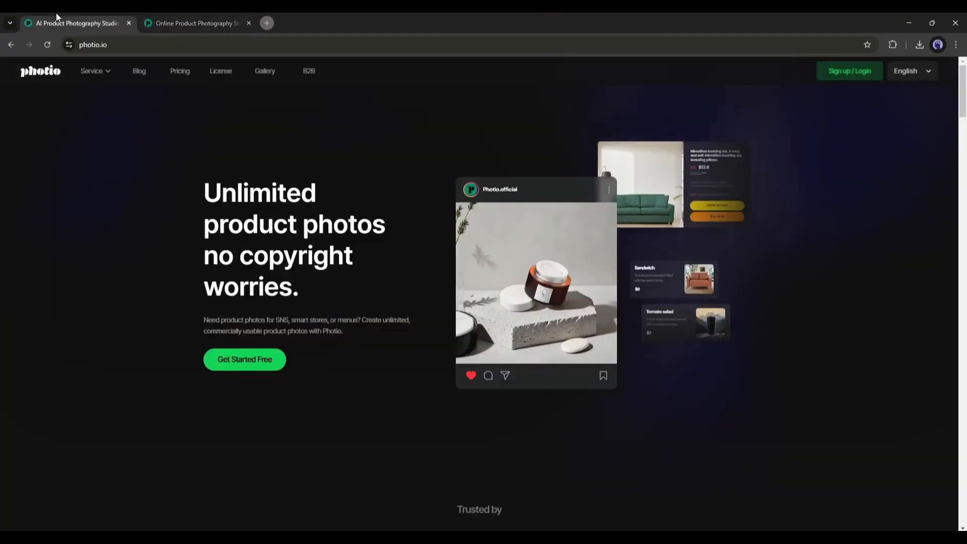
Step: Look through the AI tool descriptions on the photio.io landing page, from AI Photographer to Generative Expand, and on to the FAQ
scroll(301, 241, "down", 10)
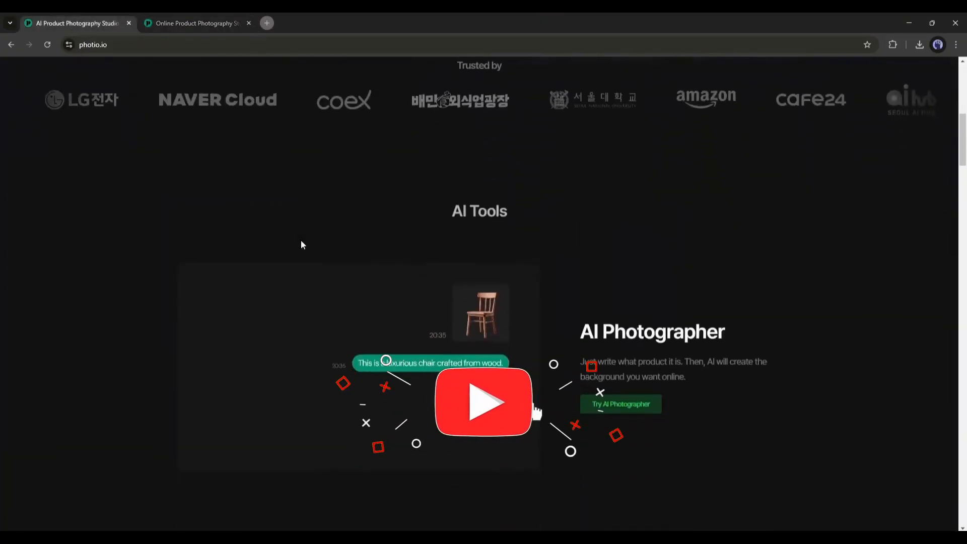
scroll(302, 244, "down", 7)
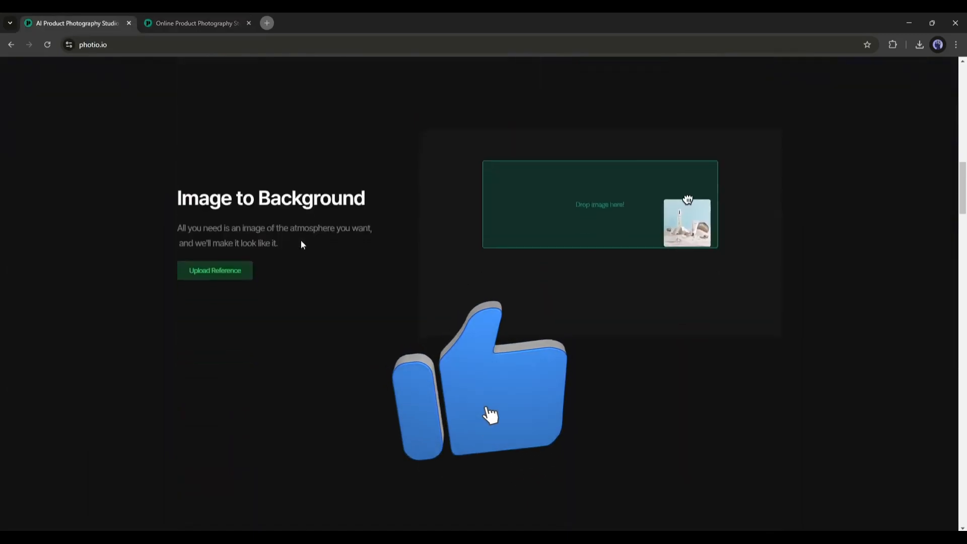
scroll(302, 245, "down", 5)
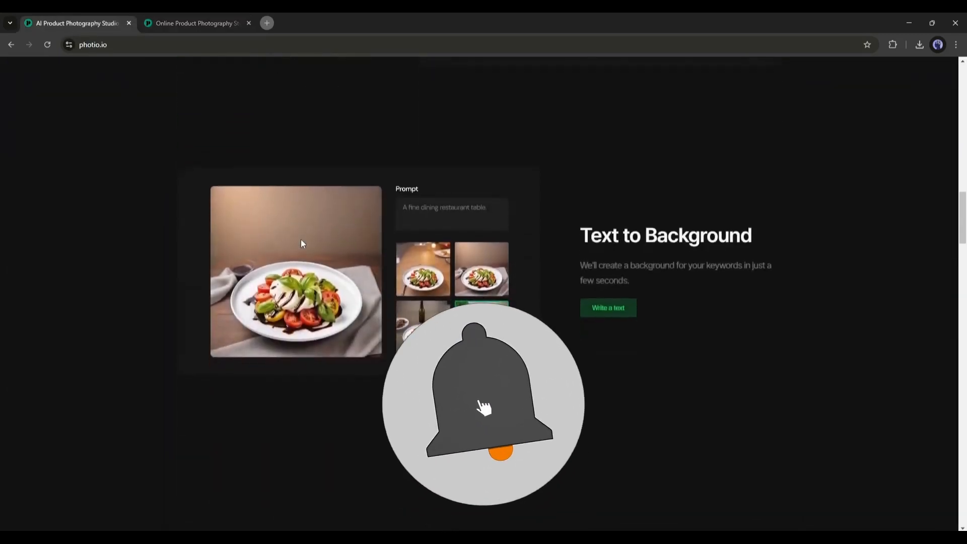
scroll(301, 242, "down", 8)
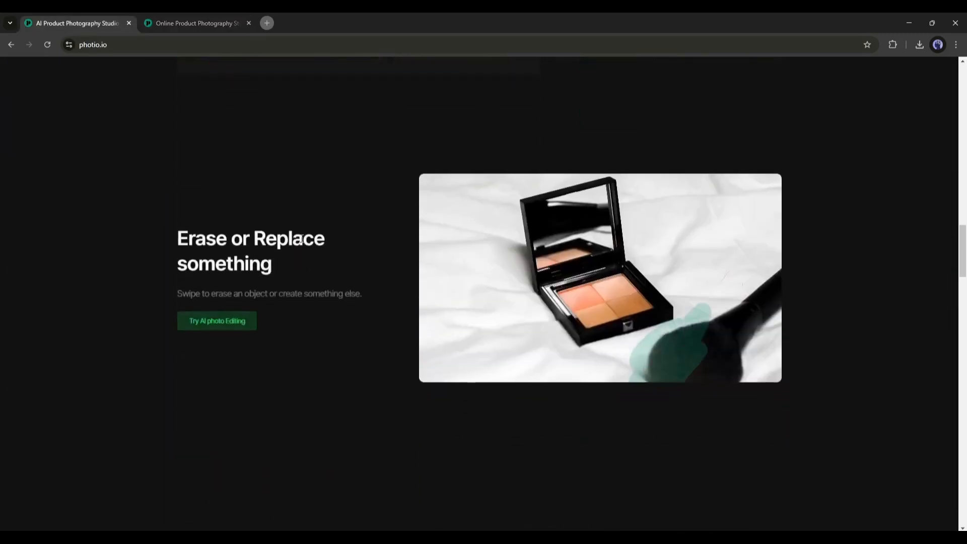
scroll(302, 243, "down", 8)
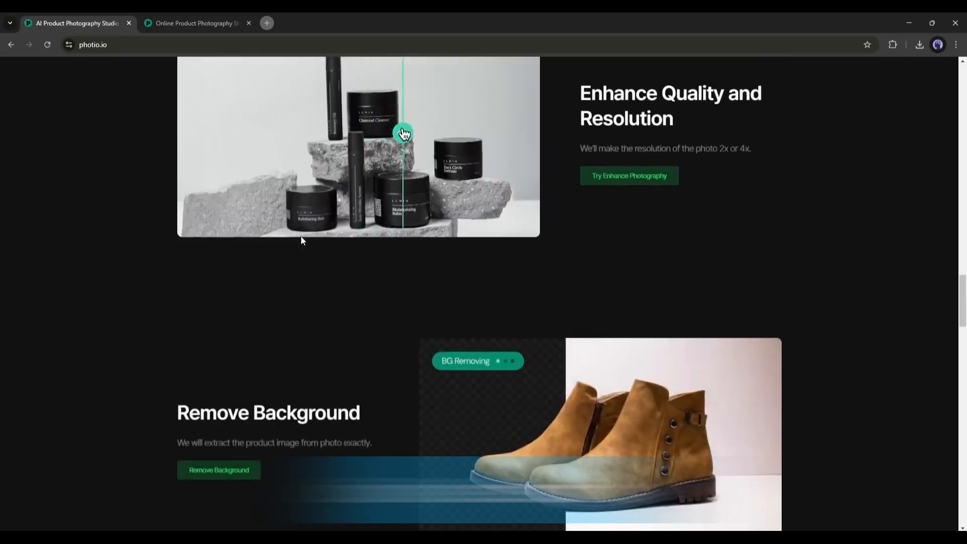
scroll(301, 240, "down", 8)
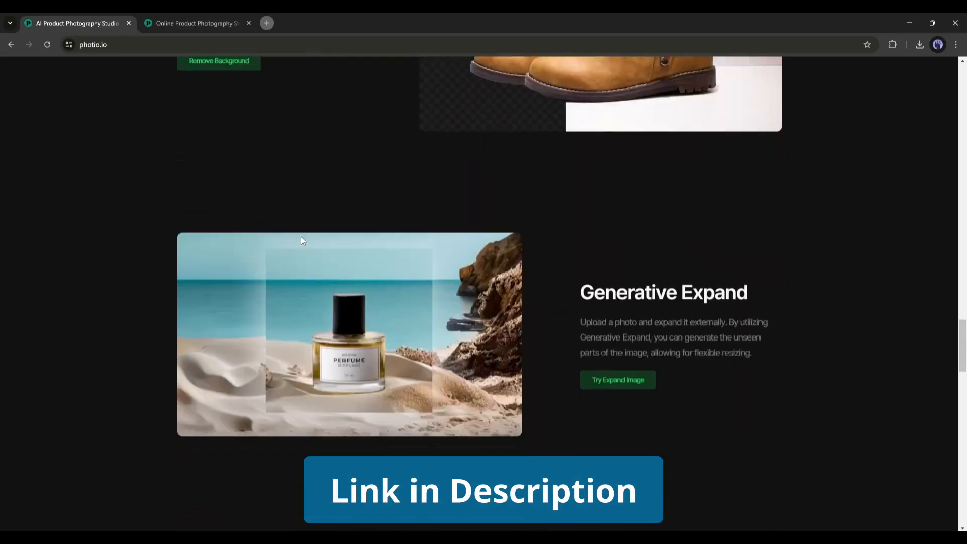
scroll(301, 239, "down", 12)
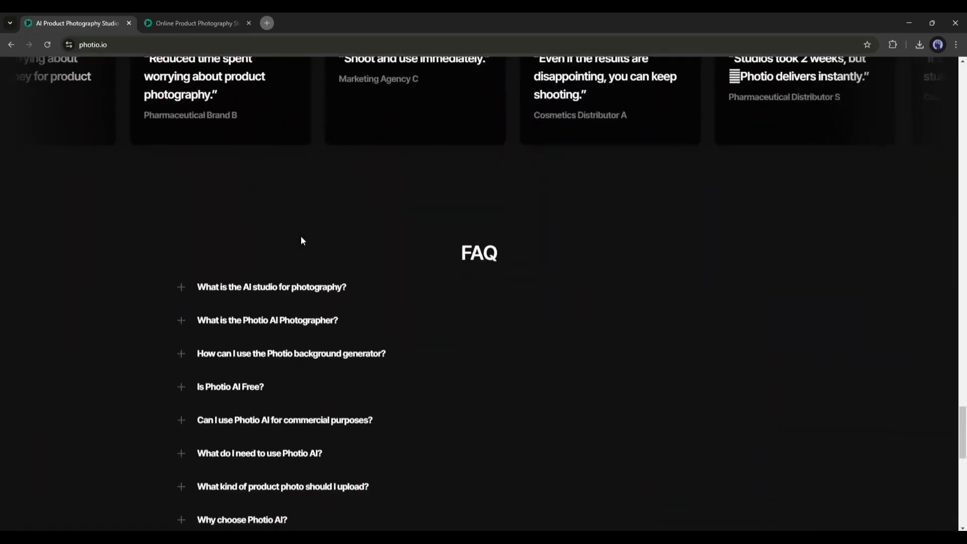